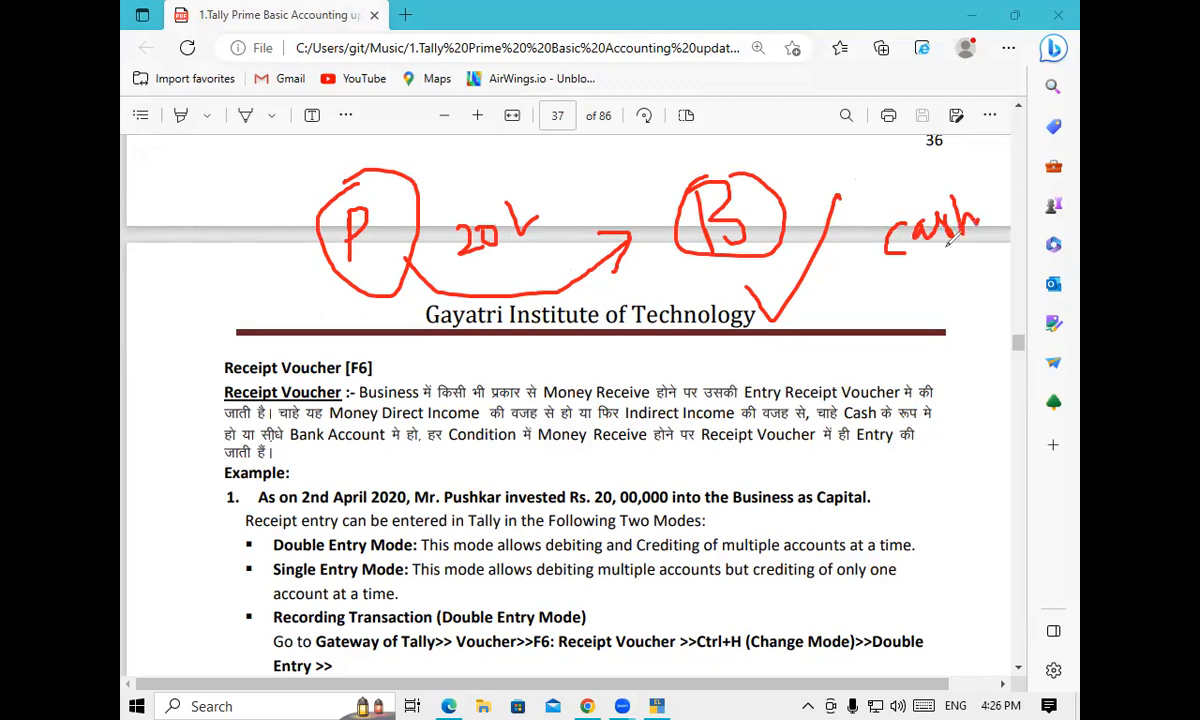
Handwrite the journal entry "Cash Dr, To Cap" beside the transaction sketch on the Receipt Voucher page
{"action": "mouse_move", "coordinate": [951, 291]}
{"action": "left_mouse_down"}
{"action": "mouse_move", "coordinate": [938, 309]}
{"action": "mouse_move", "coordinate": [961, 309]}
{"action": "left_mouse_up"}
{"action": "left_click_drag", "start_coordinate": [967, 262], "coordinate": [967, 300]}
{"action": "mouse_move", "coordinate": [967, 262]}
{"action": "left_mouse_down"}
{"action": "mouse_move", "coordinate": [984, 268]}
{"action": "mouse_move", "coordinate": [968, 290]}
{"action": "left_mouse_up"}
{"action": "mouse_move", "coordinate": [835, 321]}
{"action": "left_mouse_down"}
{"action": "mouse_move", "coordinate": [859, 313]}
{"action": "mouse_move", "coordinate": [850, 352]}
{"action": "mouse_move", "coordinate": [866, 326]}
{"action": "left_mouse_up"}
{"action": "left_click_drag", "start_coordinate": [978, 201], "coordinate": [1019, 178]}
{"action": "mouse_move", "coordinate": [1017, 170]}
{"action": "left_mouse_down"}
{"action": "mouse_move", "coordinate": [1010, 184]}
{"action": "mouse_move", "coordinate": [1019, 177]}
{"action": "left_mouse_up"}
{"action": "left_click_drag", "start_coordinate": [1025, 162], "coordinate": [1033, 171]}
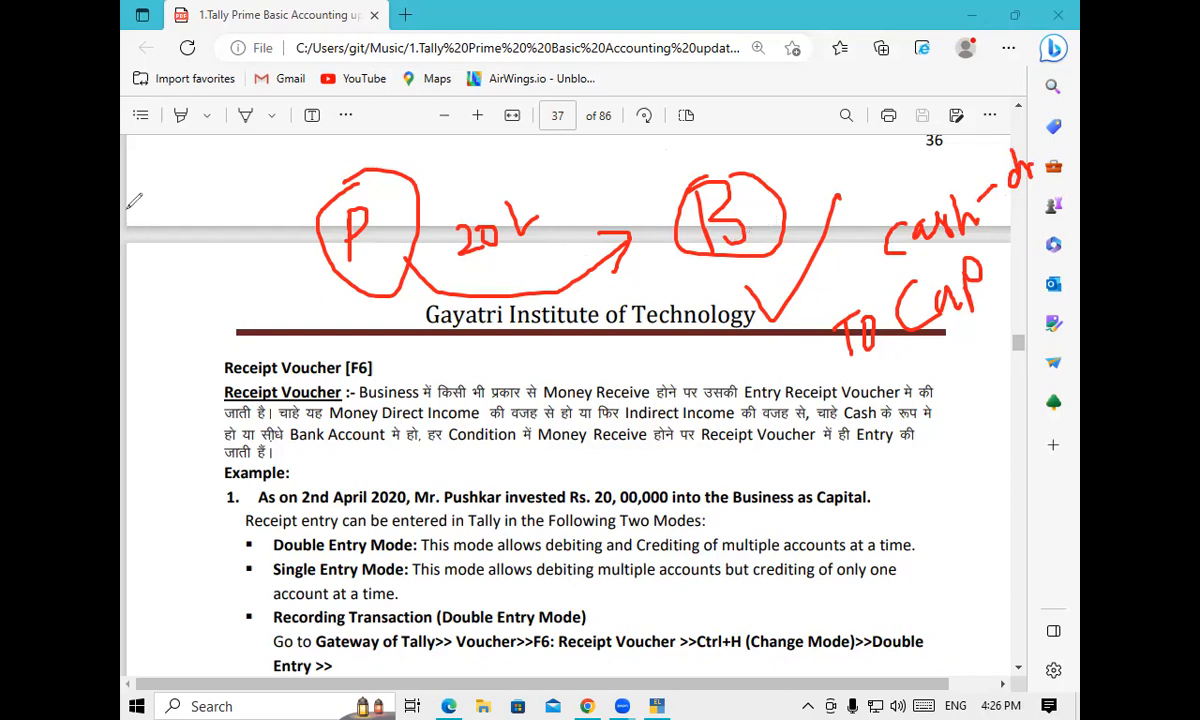
Circle the handwritten Cash line and the Receipt Voucher [F6] heading, and tick the heading and both journal entry lines
{"action": "mouse_move", "coordinate": [1040, 122]}
{"action": "left_mouse_down"}
{"action": "mouse_move", "coordinate": [882, 190]}
{"action": "mouse_move", "coordinate": [925, 245]}
{"action": "mouse_move", "coordinate": [1036, 112]}
{"action": "left_mouse_up"}
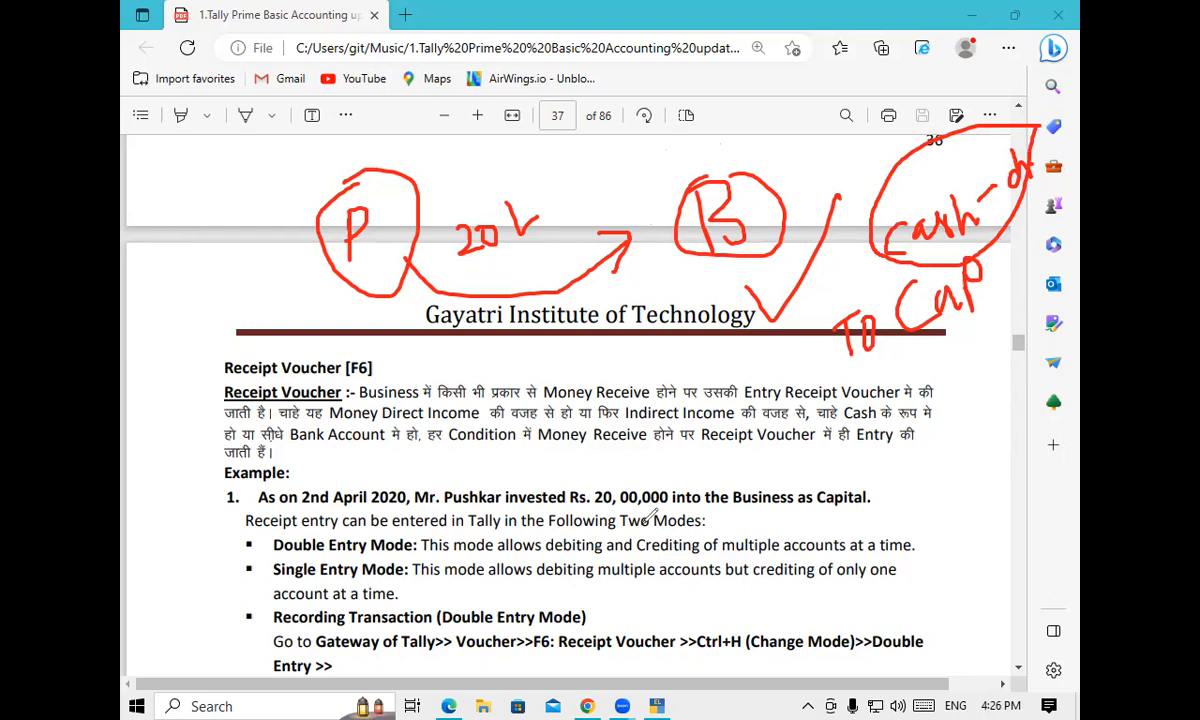
{"action": "mouse_move", "coordinate": [347, 359]}
{"action": "left_mouse_down"}
{"action": "mouse_move", "coordinate": [218, 353]}
{"action": "mouse_move", "coordinate": [300, 415]}
{"action": "mouse_move", "coordinate": [375, 340]}
{"action": "mouse_move", "coordinate": [310, 343]}
{"action": "left_mouse_up"}
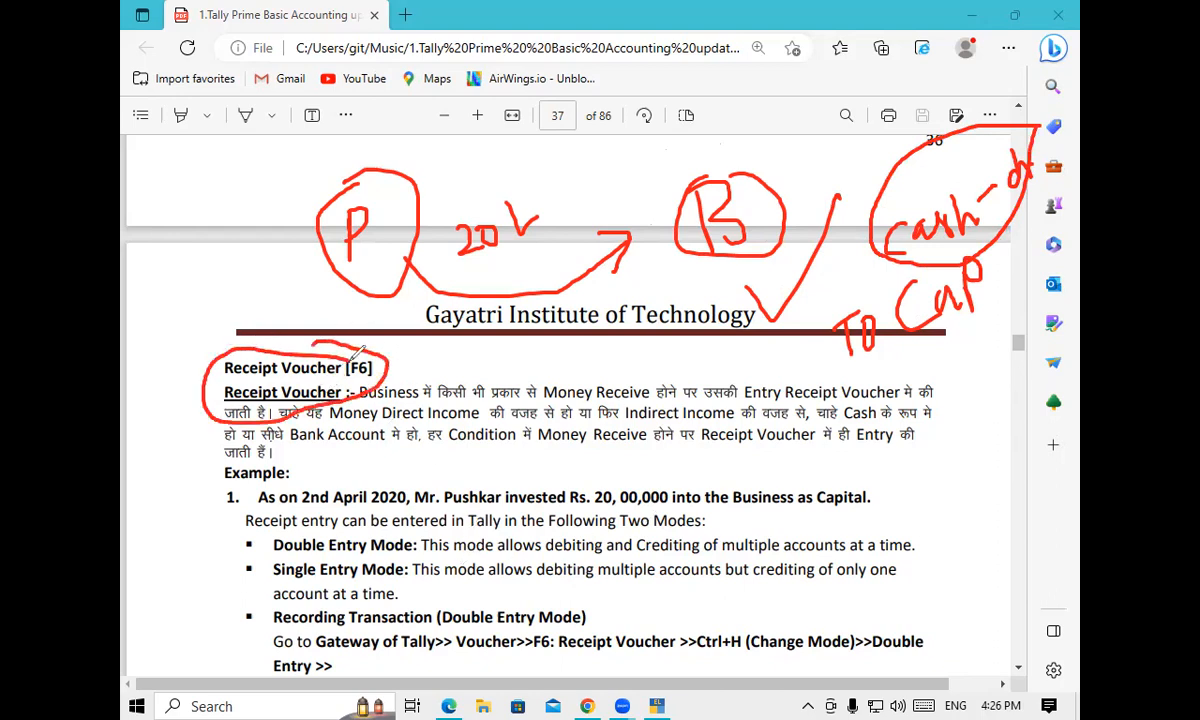
{"action": "left_click_drag", "start_coordinate": [372, 377], "coordinate": [402, 347]}
{"action": "left_click_drag", "start_coordinate": [896, 347], "coordinate": [963, 278]}
{"action": "left_click_drag", "start_coordinate": [885, 238], "coordinate": [864, 266]}
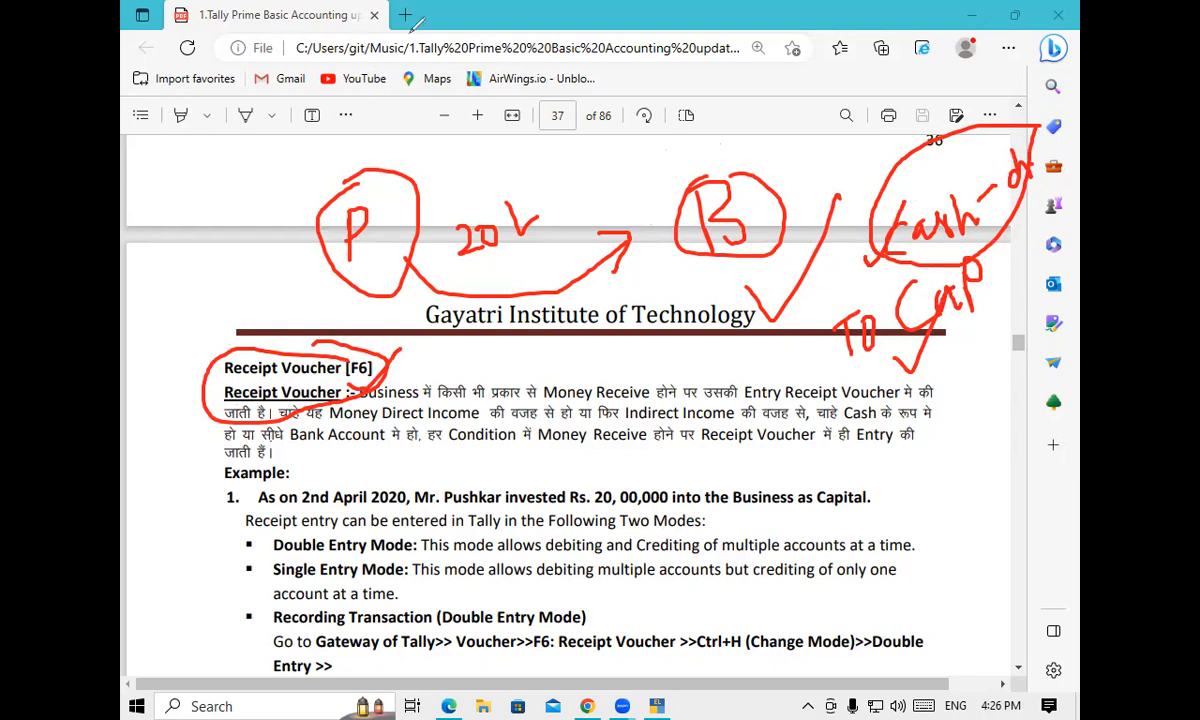
{"action": "mouse_move", "coordinate": [370, 230]}
{"action": "left_mouse_down"}
{"action": "mouse_move", "coordinate": [517, 246]}
{"action": "mouse_move", "coordinate": [482, 361]}
{"action": "mouse_move", "coordinate": [505, 311]}
{"action": "mouse_move", "coordinate": [405, 343]}
{"action": "mouse_move", "coordinate": [898, 171]}
{"action": "mouse_move", "coordinate": [860, 200]}
{"action": "mouse_move", "coordinate": [925, 167]}
{"action": "mouse_move", "coordinate": [847, 313]}
{"action": "mouse_move", "coordinate": [924, 319]}
{"action": "mouse_move", "coordinate": [793, 308]}
{"action": "left_mouse_up"}
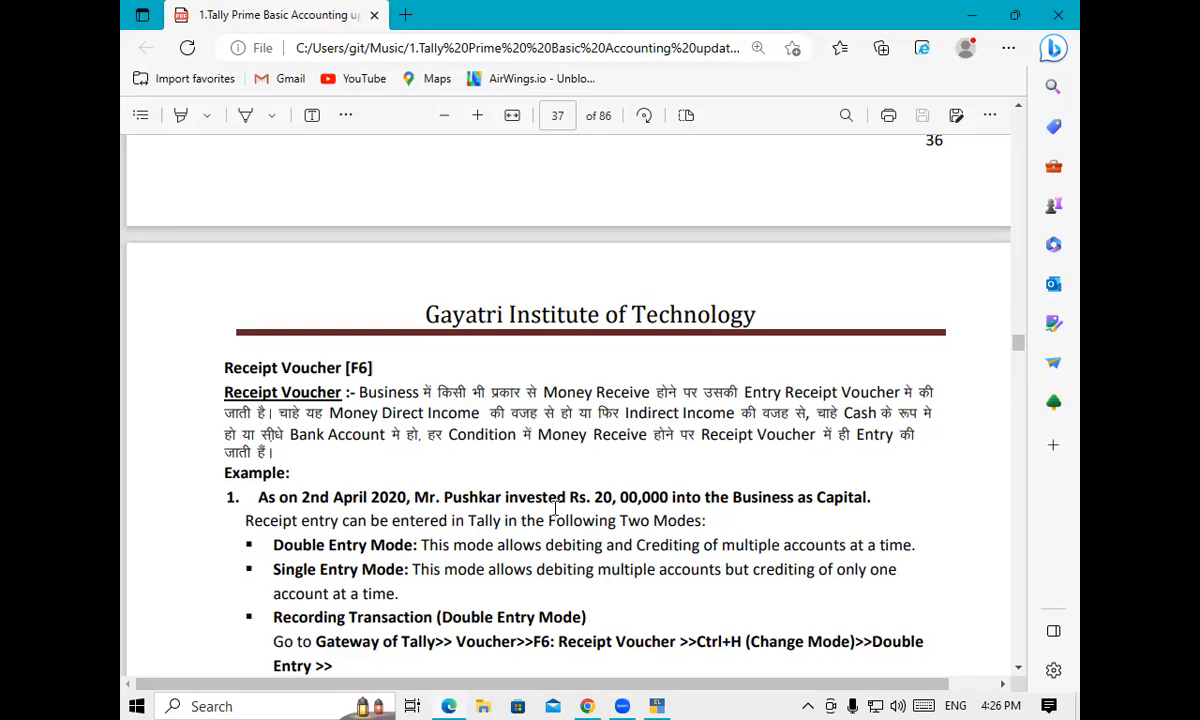
Switch to TallyPrime and open a new Receipt voucher for Gayatri Computer Ltd
{"action": "left_click", "coordinate": [660, 707]}
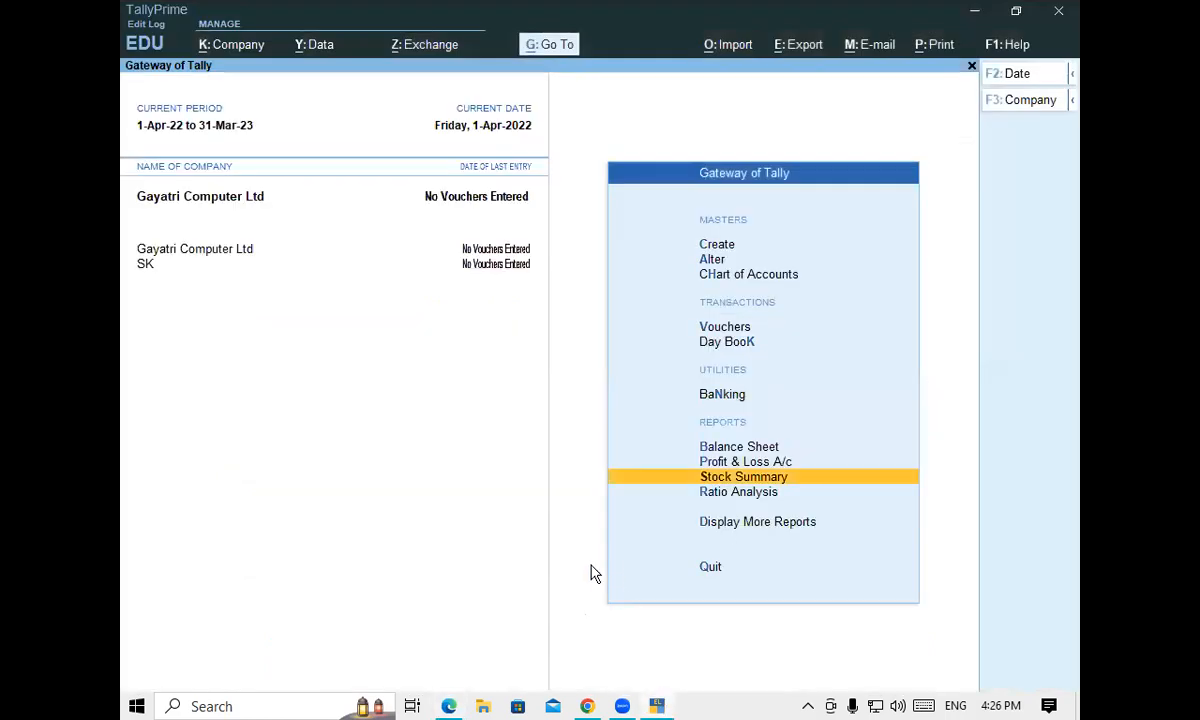
{"action": "key", "text": "Up"}
{"action": "key", "text": "Up"}
{"action": "key", "text": "Up"}
{"action": "key", "text": "Up"}
{"action": "key", "text": "Up"}
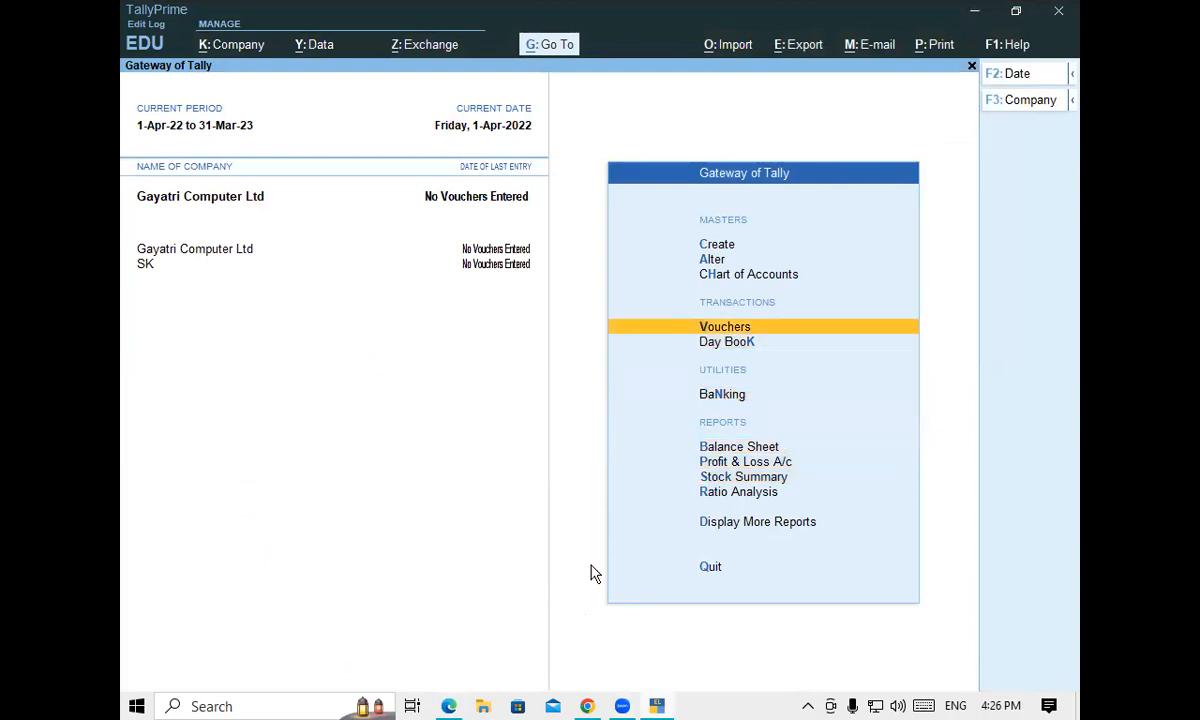
{"action": "key", "text": "Return"}
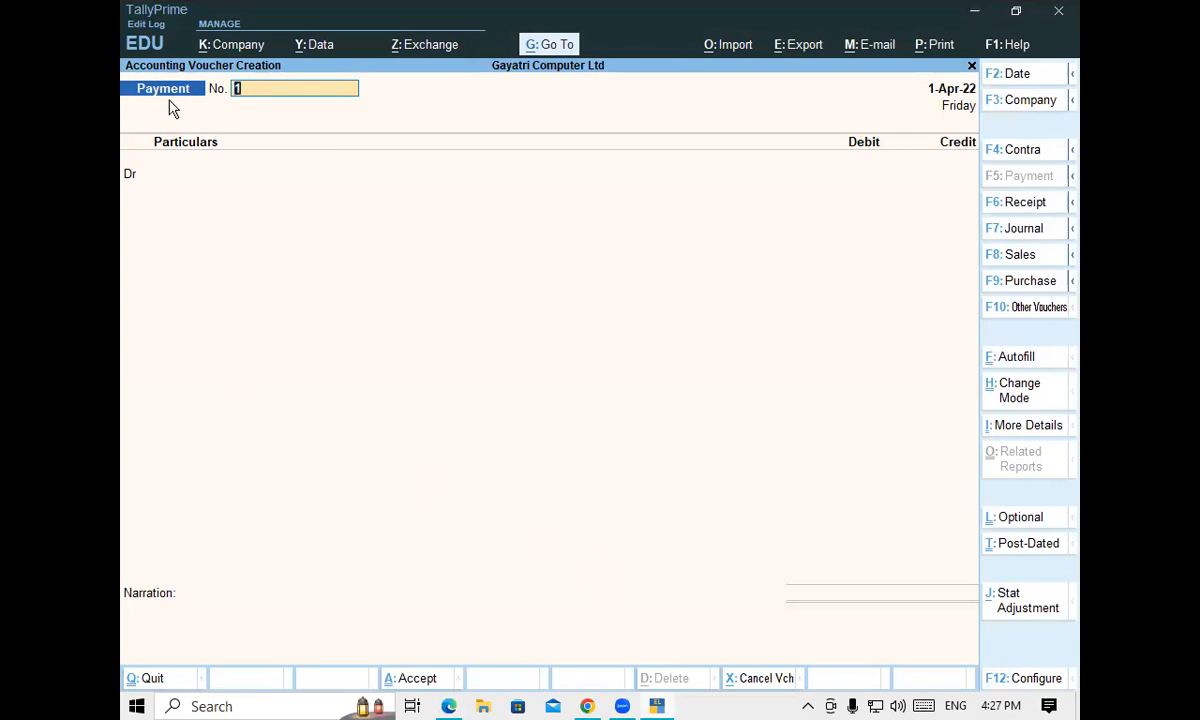
{"action": "key", "text": "F6"}
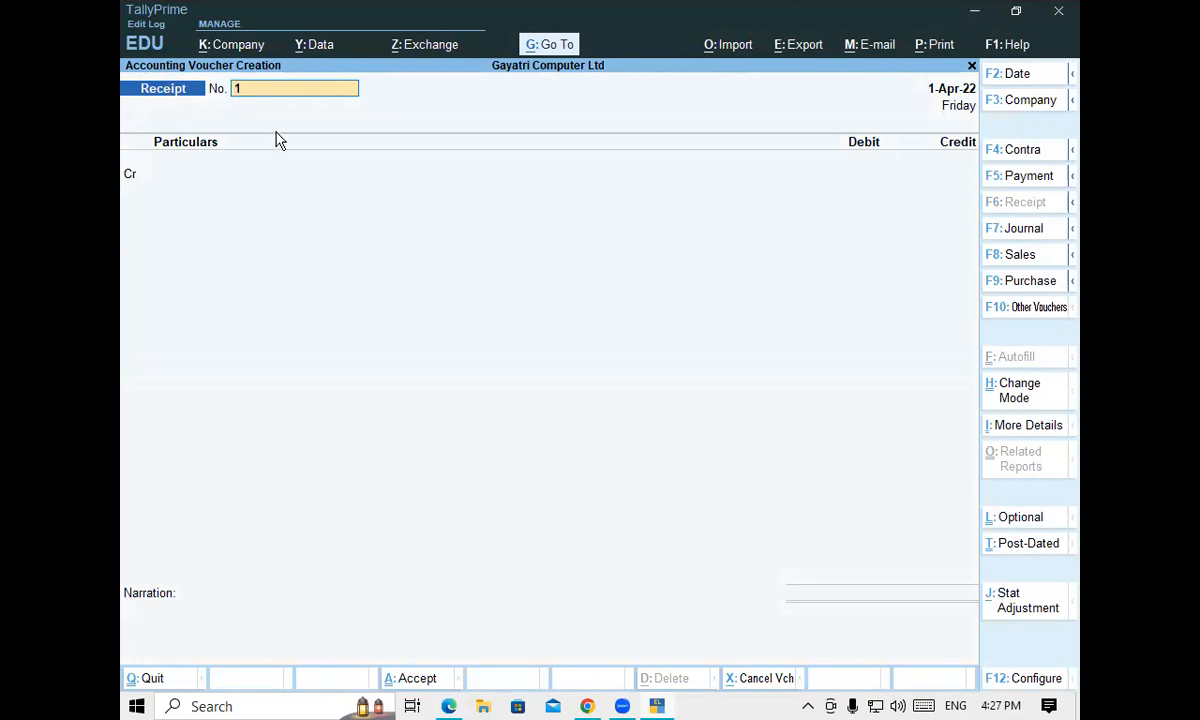
Credit Prop Capital A/c with 20,00,000 in the receipt voucher
{"action": "key", "text": "Return"}
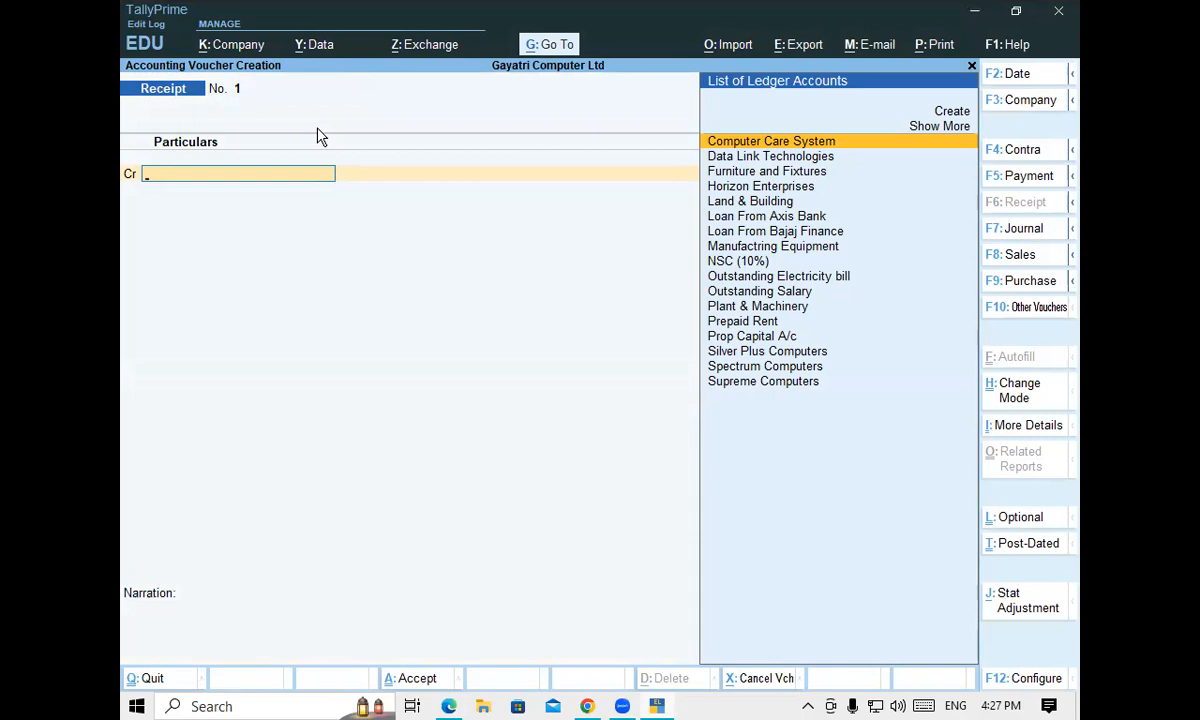
{"action": "type", "text": "Pr"}
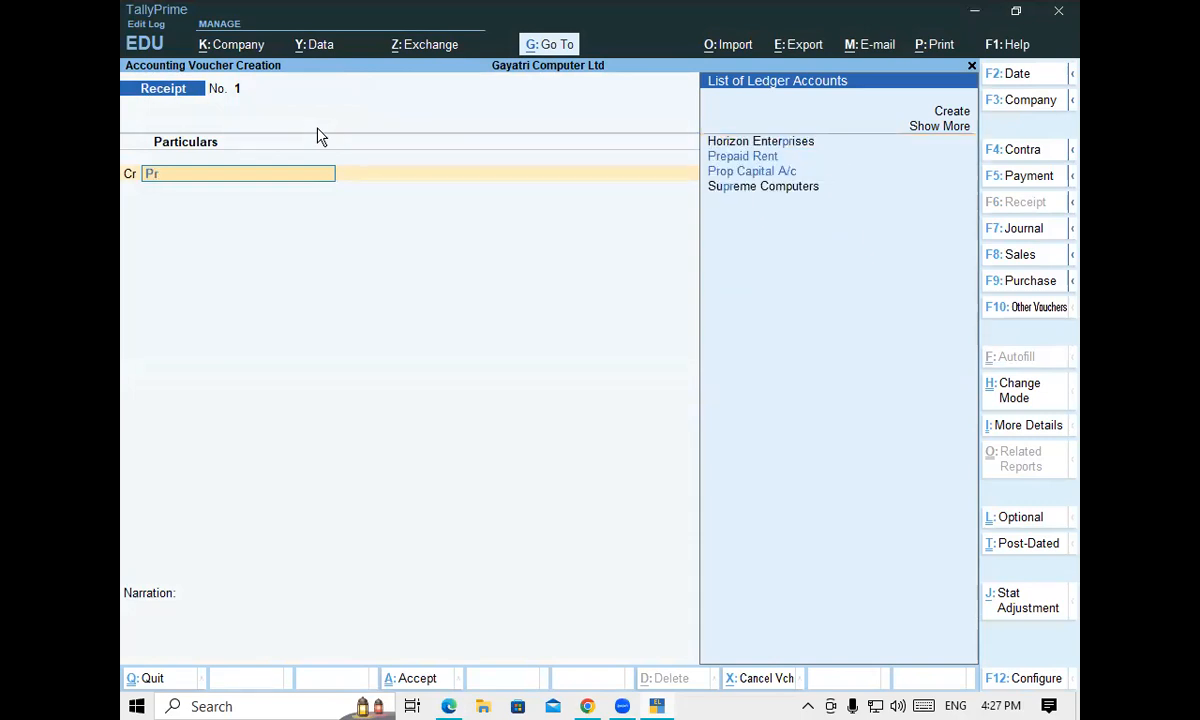
{"action": "key", "text": "Down"}
{"action": "key", "text": "Return"}
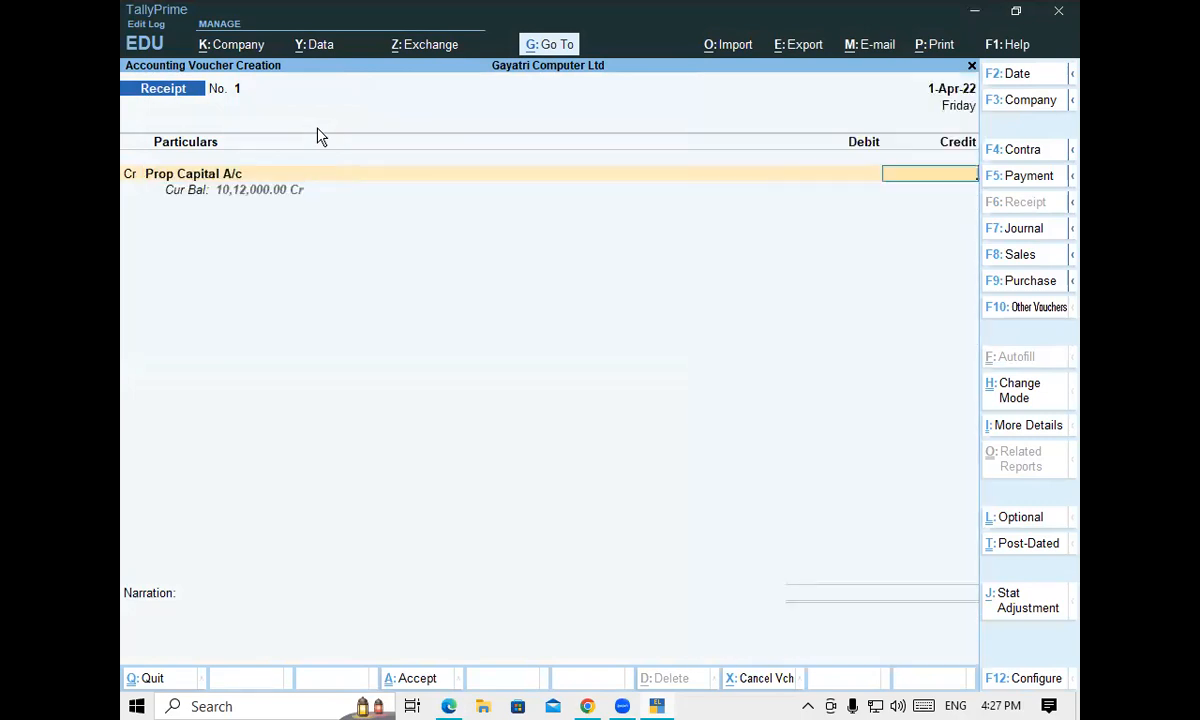
{"action": "type", "text": "2000000"}
{"action": "key", "text": "Return"}
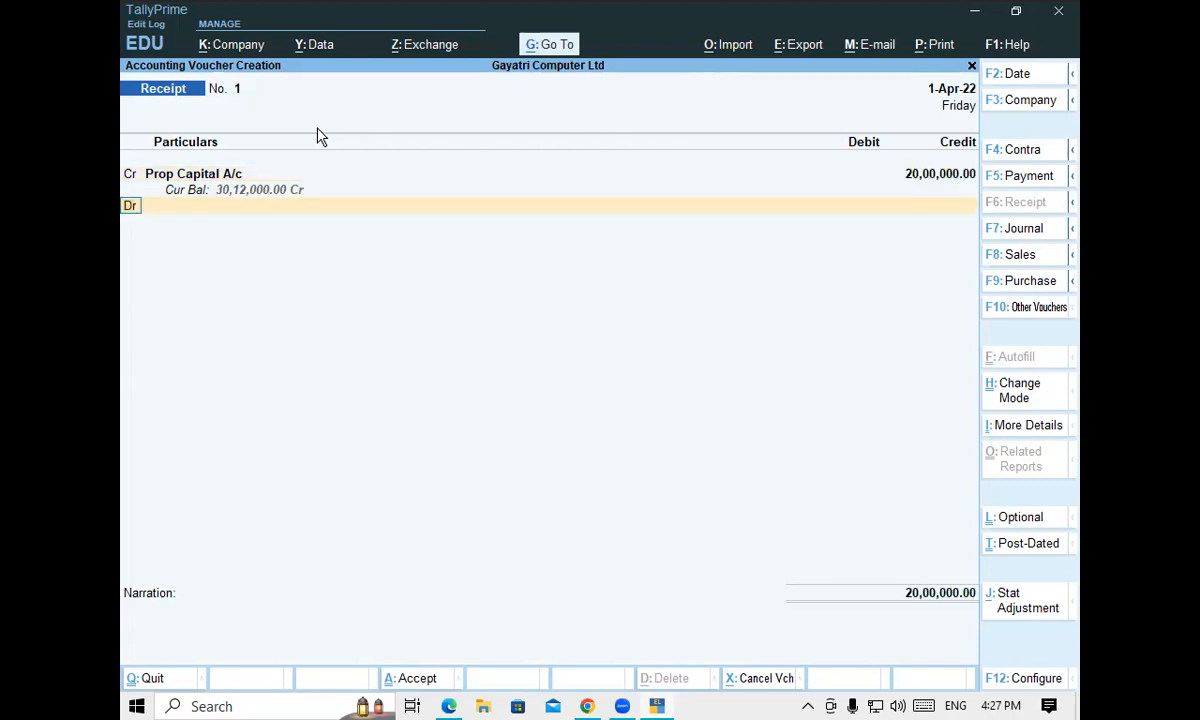
Debit Cash with 20,00,000, save the receipt voucher without a narration, and return to the Gateway of Tally
{"action": "key", "text": "Return"}
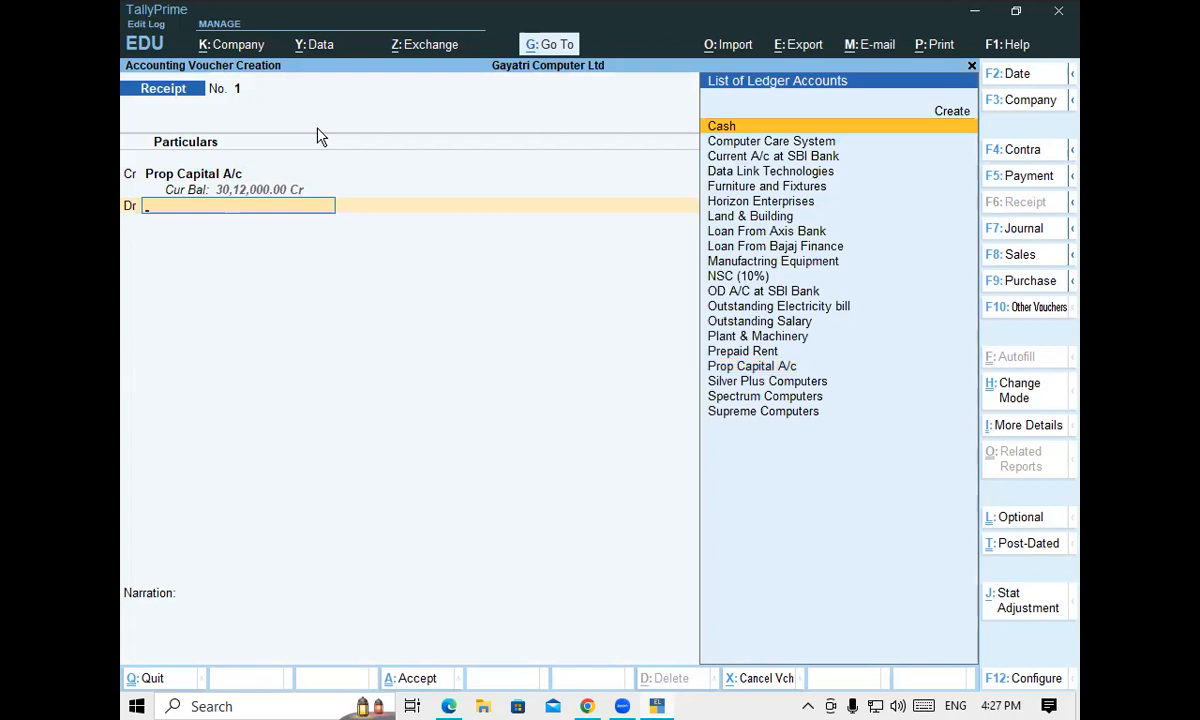
{"action": "type", "text": "Cash"}
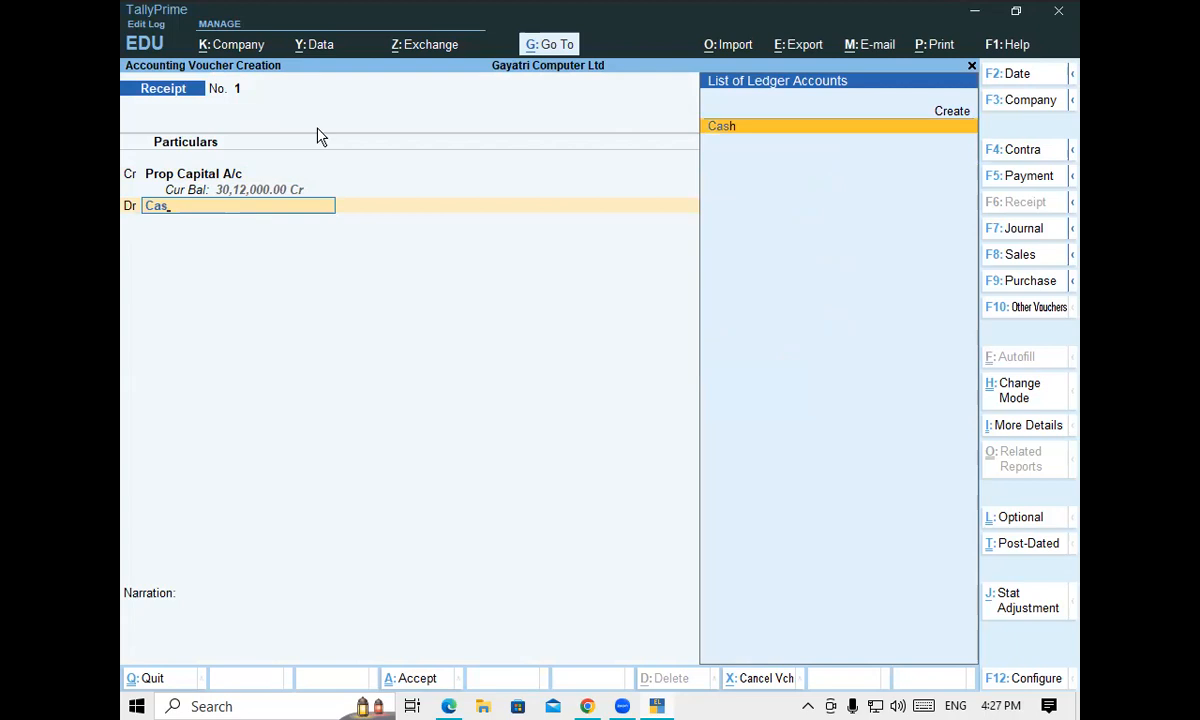
{"action": "key", "text": "Return"}
{"action": "key", "text": "Return"}
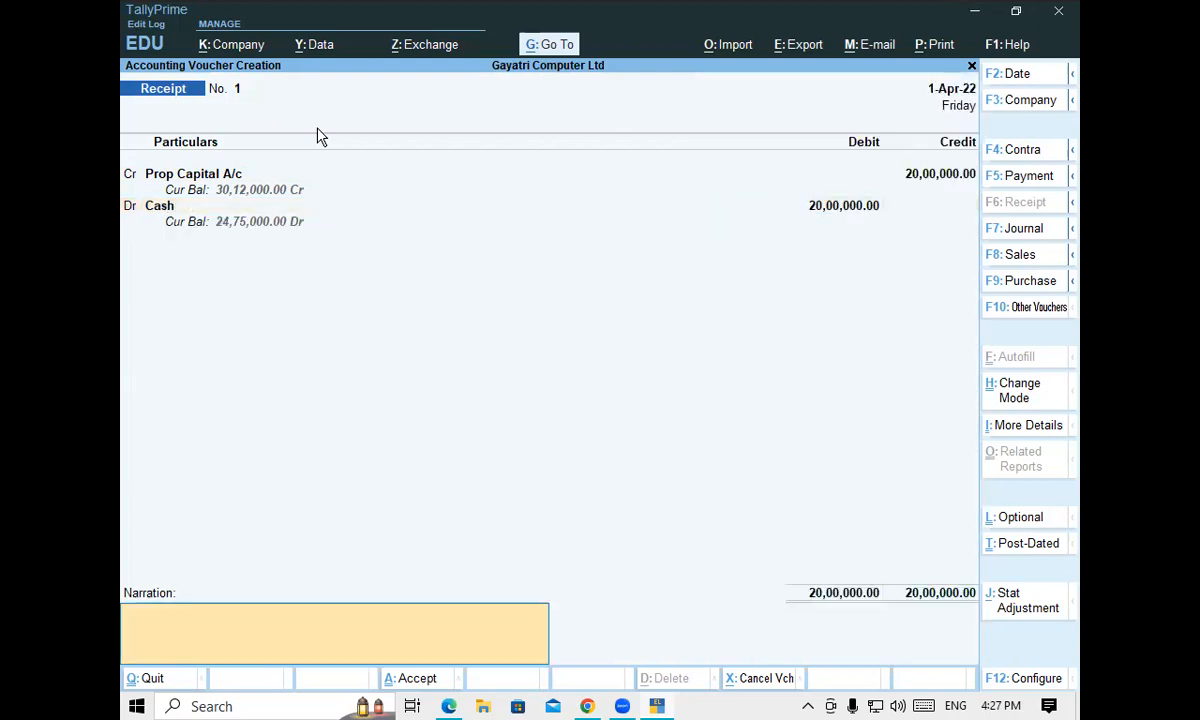
{"action": "key", "text": "Return"}
{"action": "key", "text": "Return"}
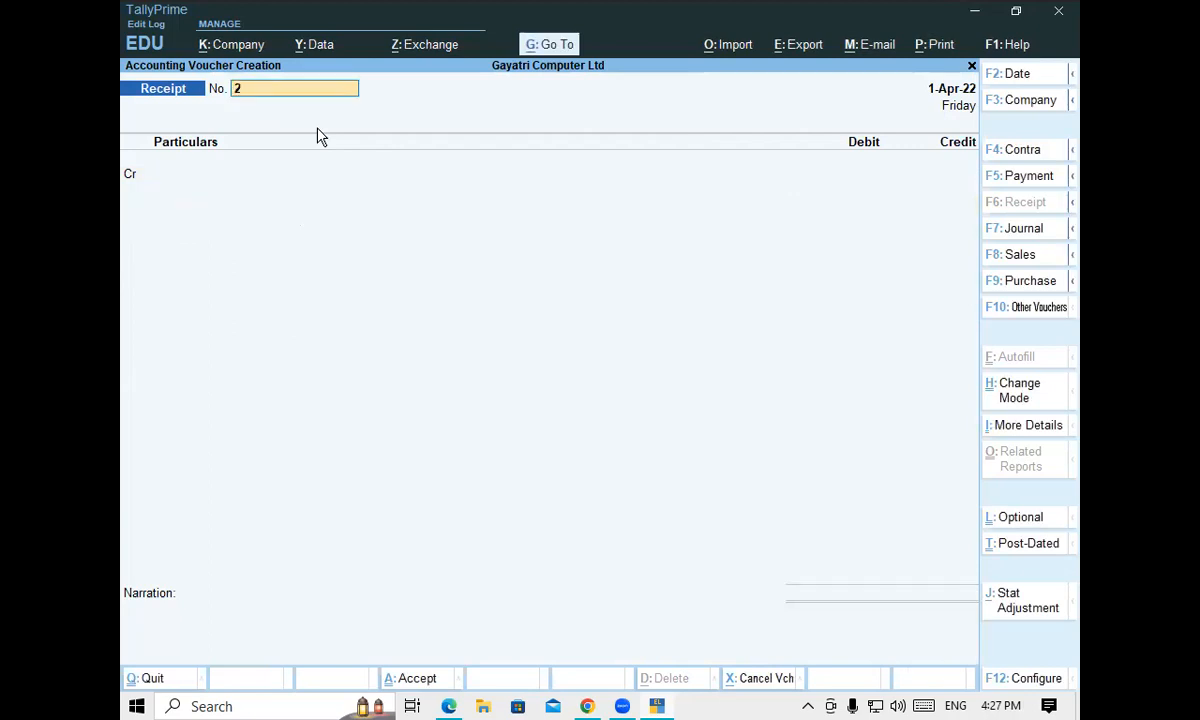
{"action": "key", "text": "Escape"}
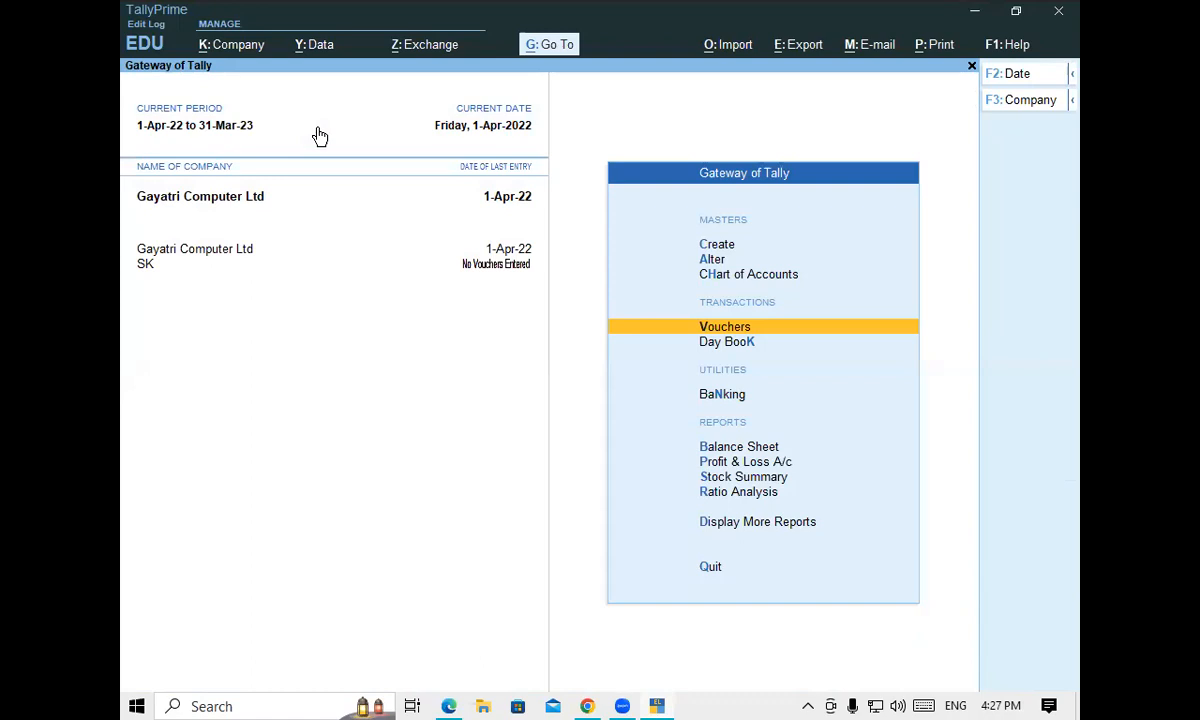
View the company's Balance Sheet after the capital receipt and return to the Gateway of Tally
{"action": "key", "text": "Down"}
{"action": "key", "text": "Down"}
{"action": "key", "text": "Down"}
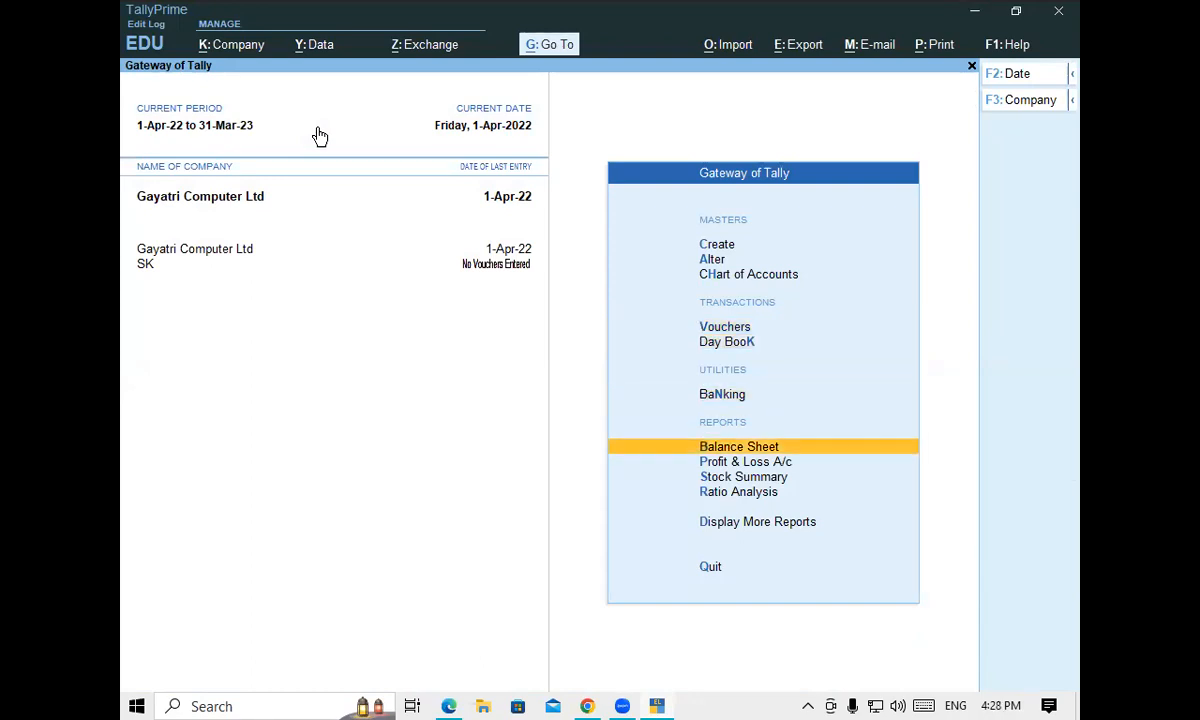
{"action": "key", "text": "Return"}
{"action": "key", "text": "Escape"}
Open a second receipt voucher, consult the PDF notes on entry modes, and change the voucher to single entry mode
{"action": "left_click", "coordinate": [548, 44]}
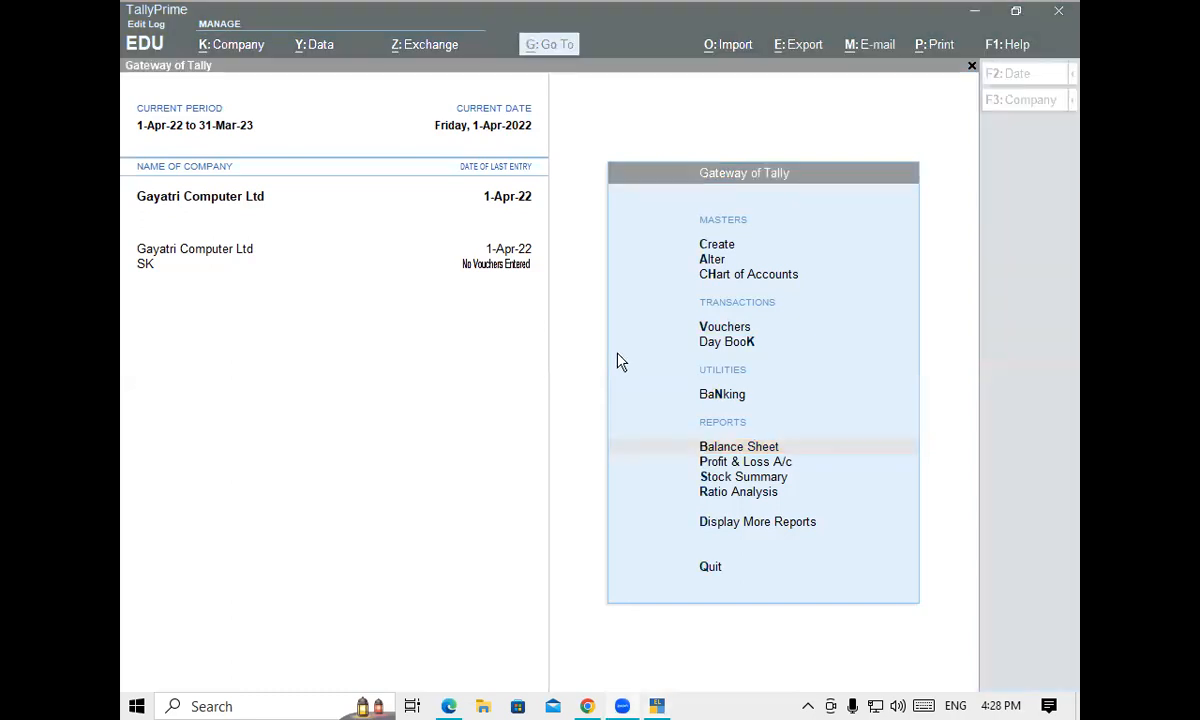
{"action": "left_click", "coordinate": [718, 329]}
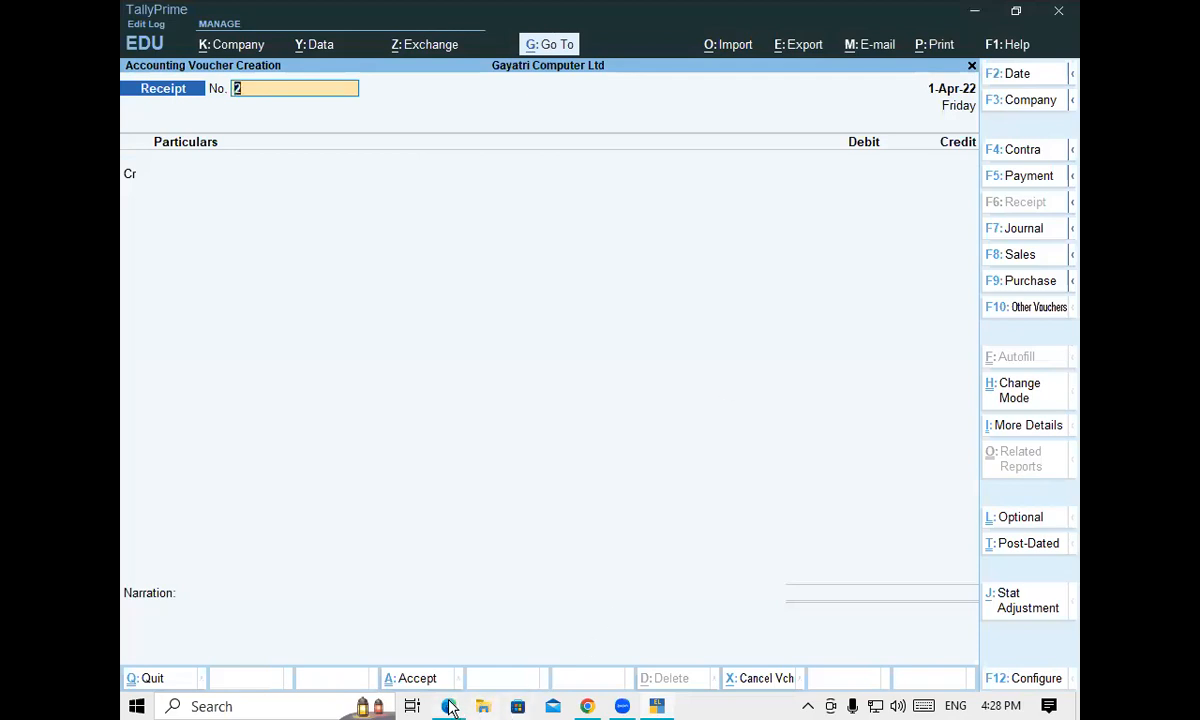
{"action": "key", "text": "alt+Tab"}
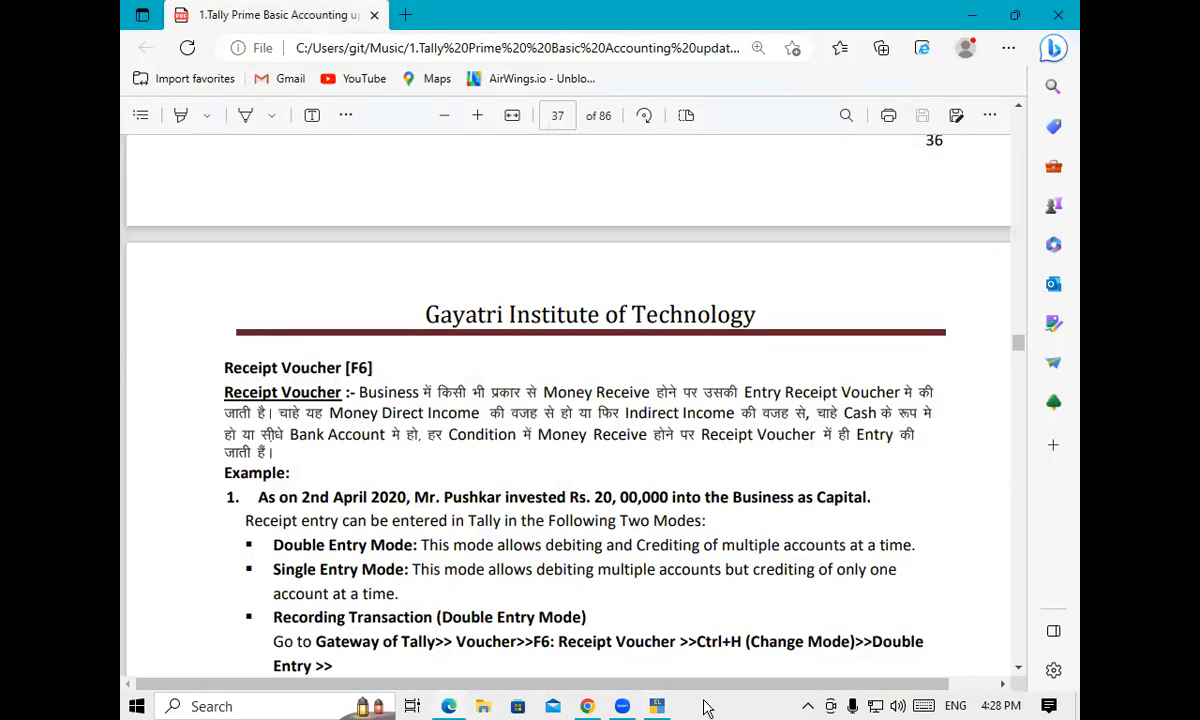
{"action": "left_click", "coordinate": [658, 706]}
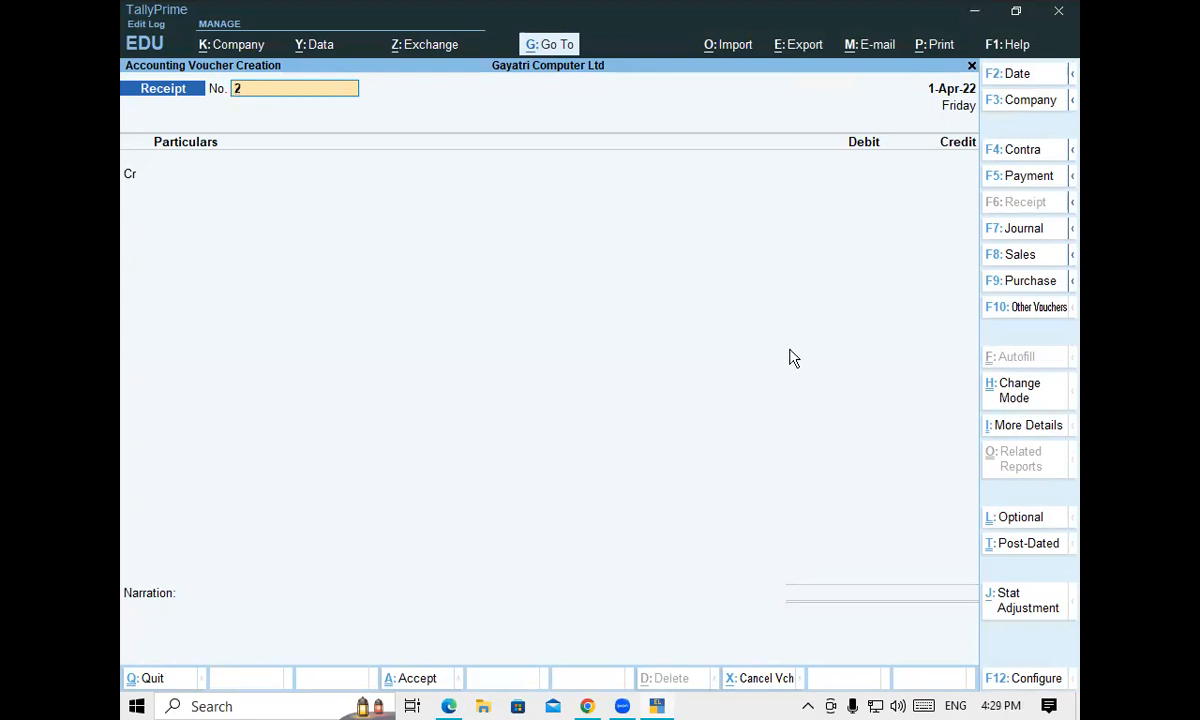
{"action": "left_click", "coordinate": [1020, 391]}
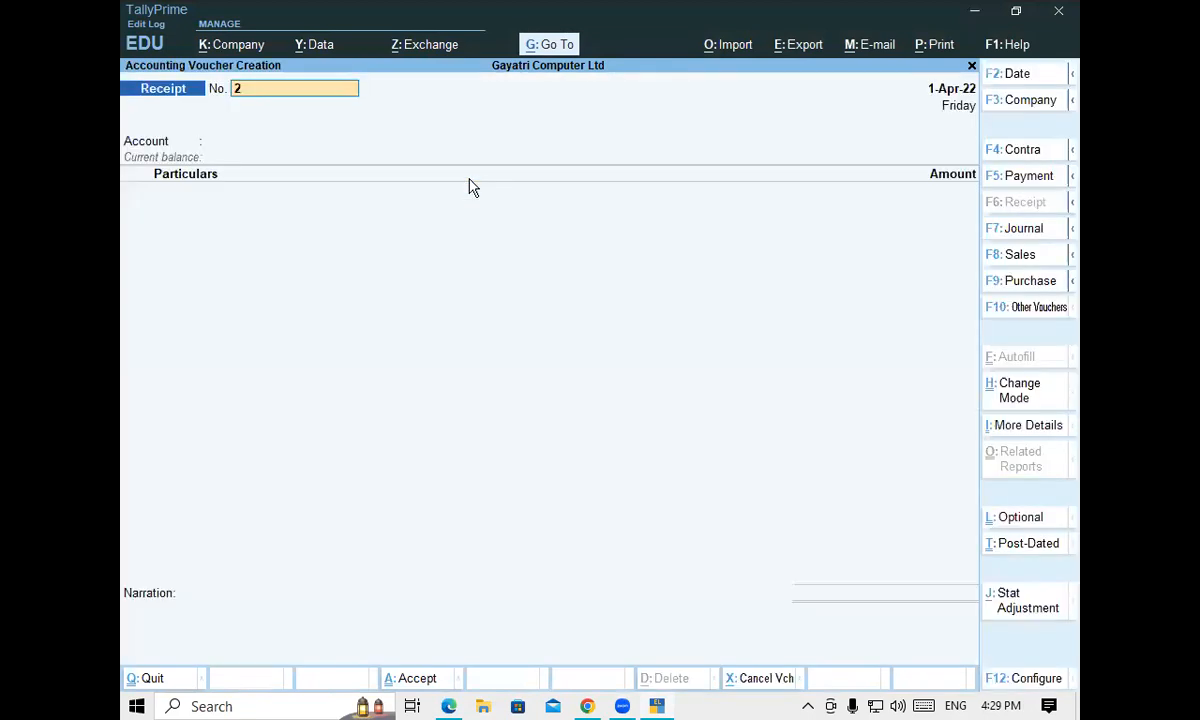
{"action": "left_click", "coordinate": [470, 180]}
Switch to the PDF notes in Edge, read the second receipt example about sold old newspaper, and return to TallyPrime
{"action": "key", "text": "alt+Tab"}
{"action": "scroll", "coordinate": [455, 538], "scroll_direction": "down", "scroll_amount": 1}
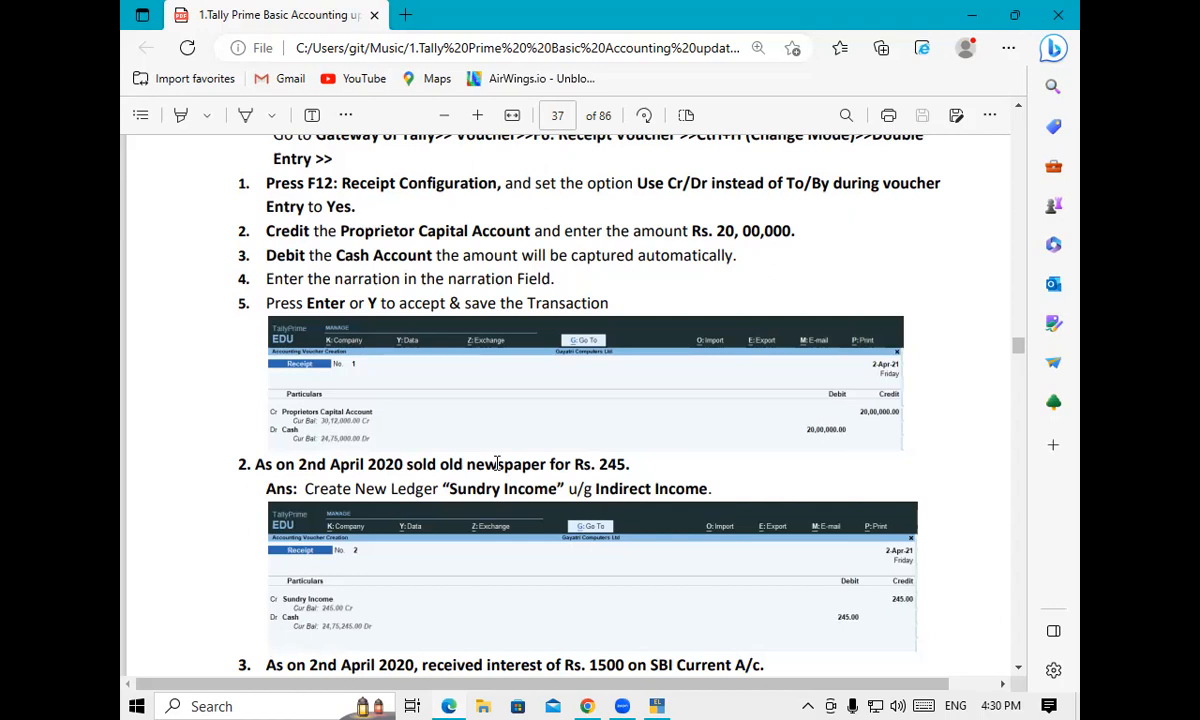
{"action": "left_click", "coordinate": [664, 706]}
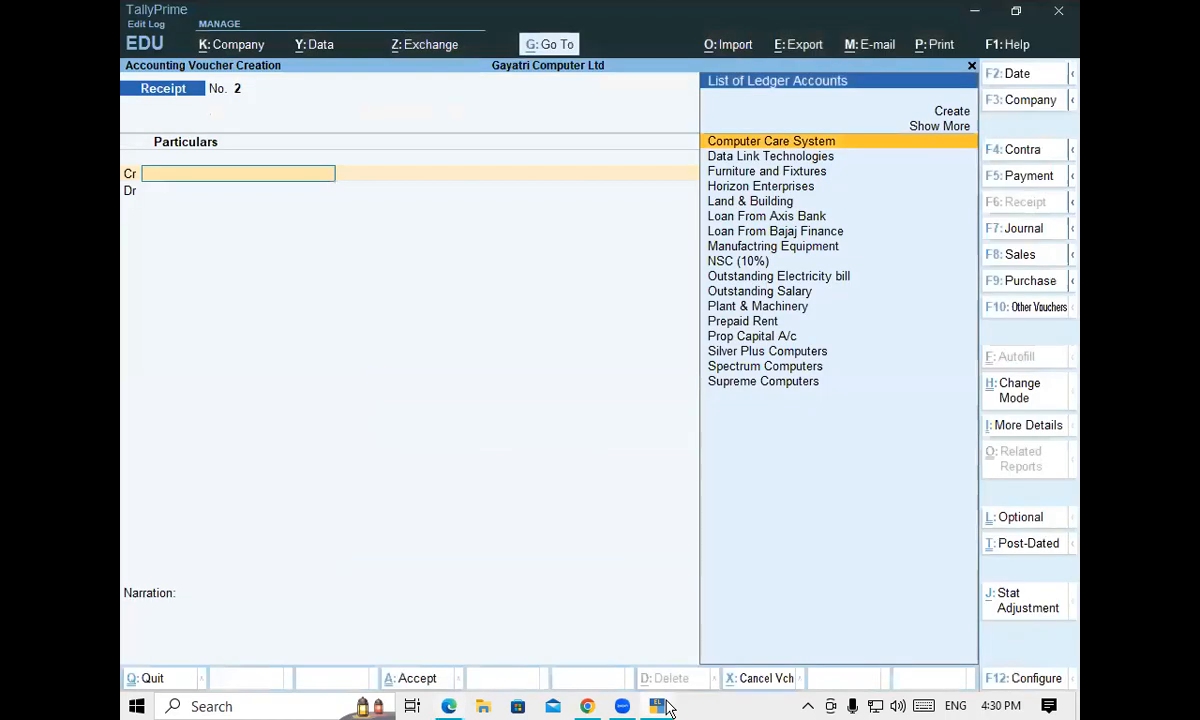
{"action": "key", "text": "Escape"}
{"action": "key", "text": "y"}
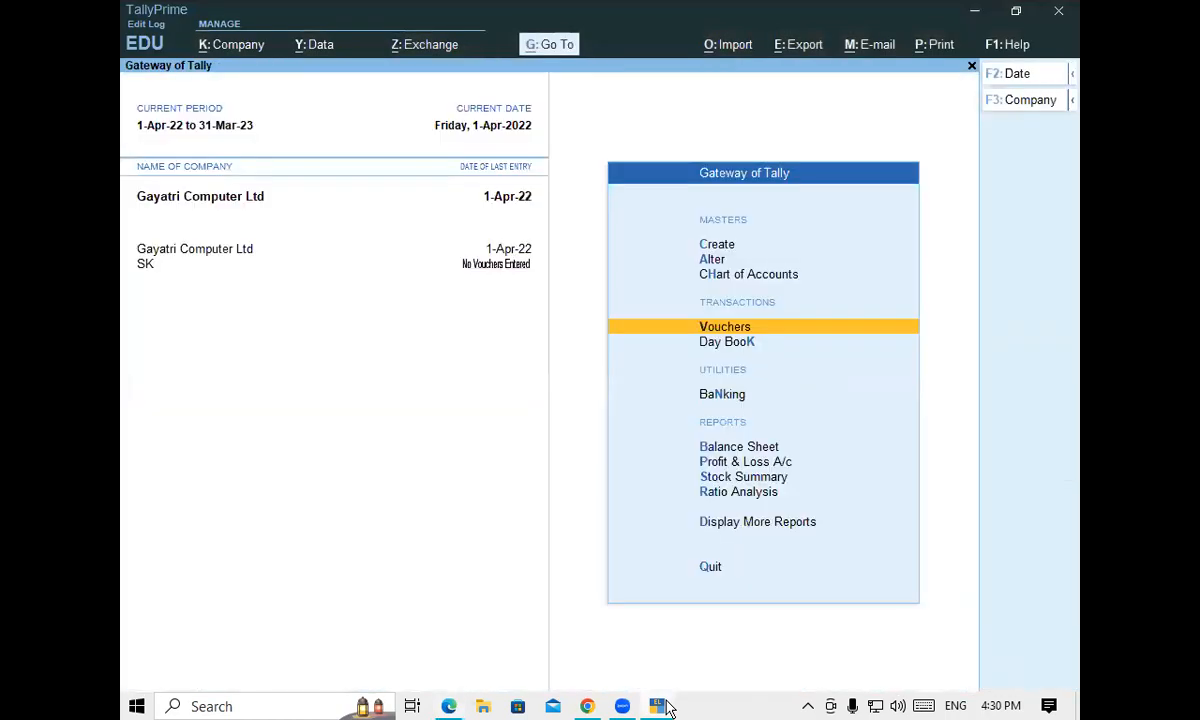
{"action": "key", "text": "Up"}
{"action": "key", "text": "Up"}
{"action": "key", "text": "Up"}
{"action": "key", "text": "Return"}
{"action": "key", "text": "Down"}
{"action": "key", "text": "Return"}
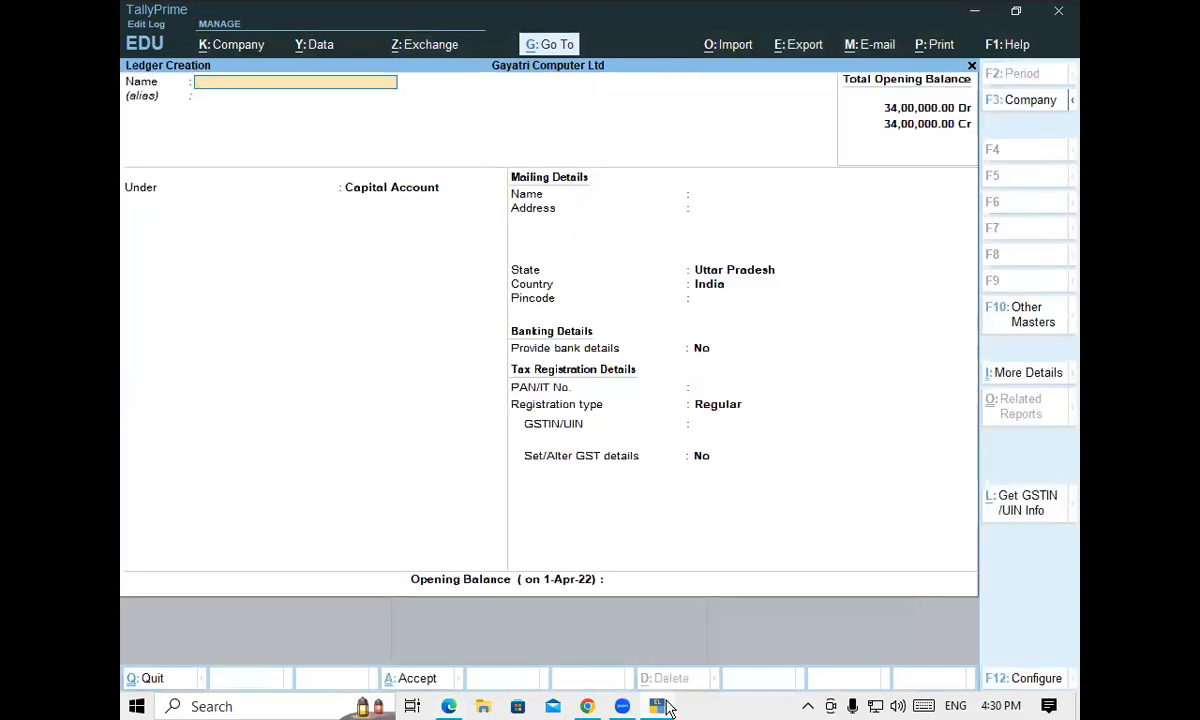
{"action": "key", "text": "Escape"}
{"action": "key", "text": "Escape"}
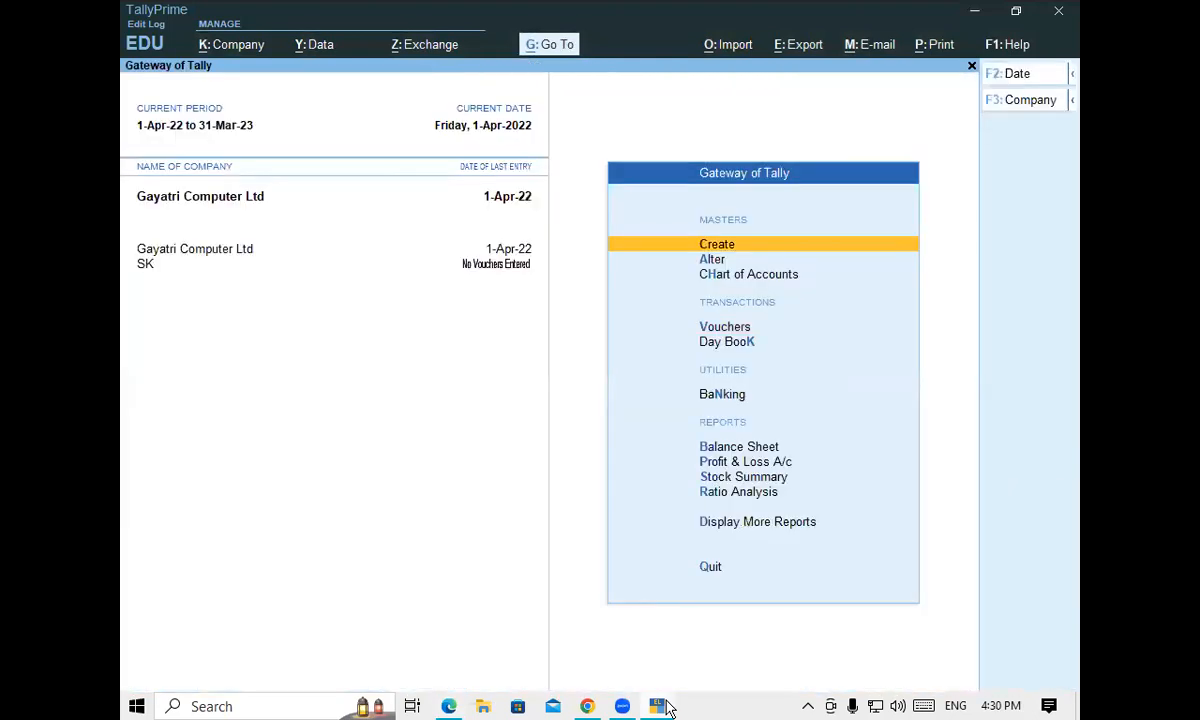
Reopen the receipt voucher in double entry mode and start creating a new ledger from its credit line
{"action": "key", "text": "Down"}
{"action": "key", "text": "Down"}
{"action": "key", "text": "Down"}
{"action": "key", "text": "Down"}
{"action": "key", "text": "Up"}
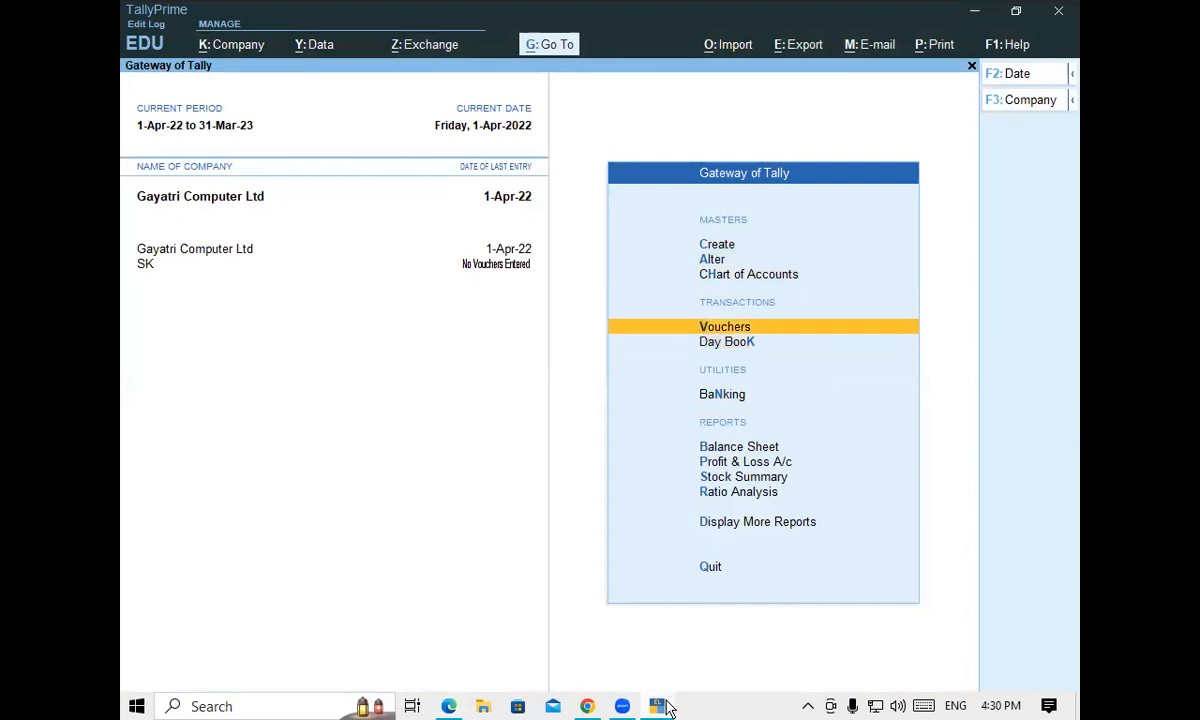
{"action": "key", "text": "Return"}
{"action": "key", "text": "Return"}
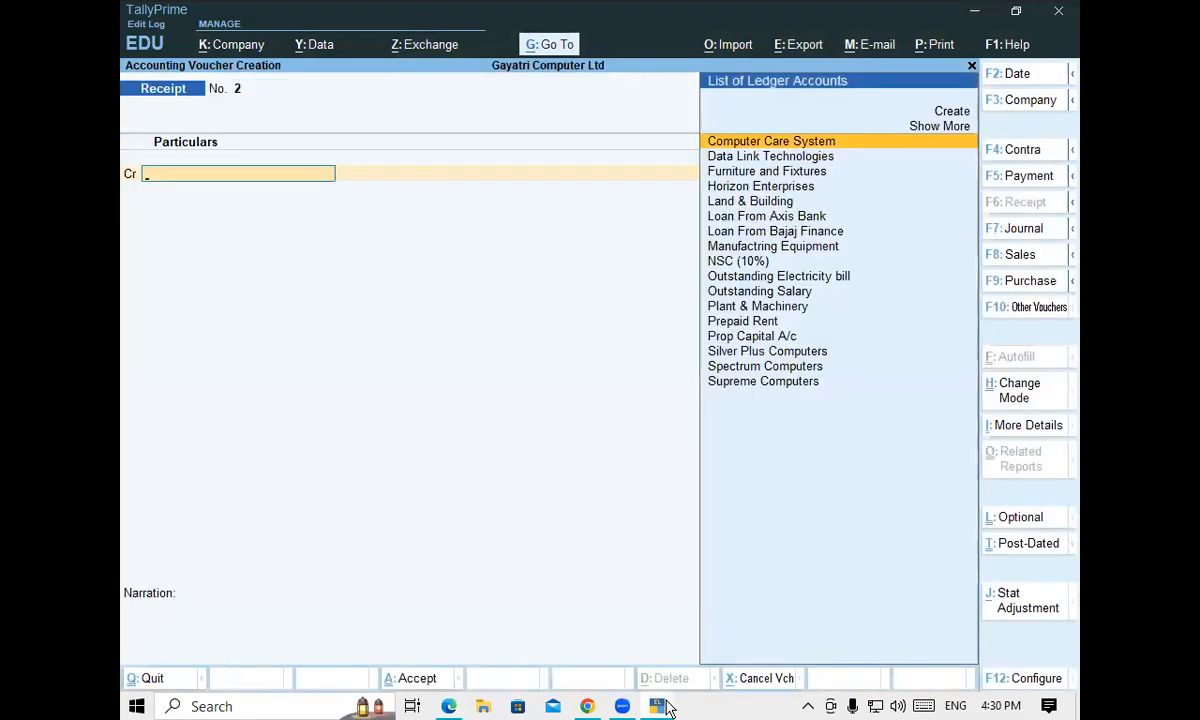
{"action": "key", "text": "alt+c"}
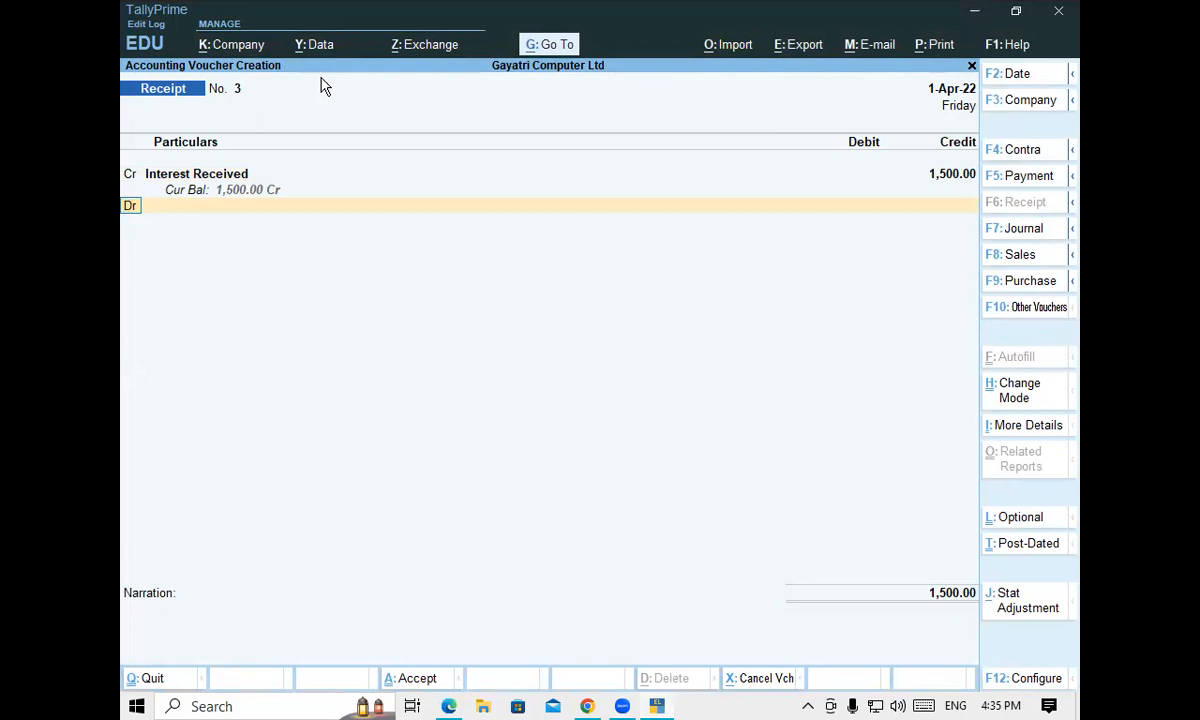
Choose Current A/c at SBI Bank as the debit ledger of the Interest Received receipt voucher
{"action": "key", "text": "Return"}
{"action": "type", "text": "Sbi"}
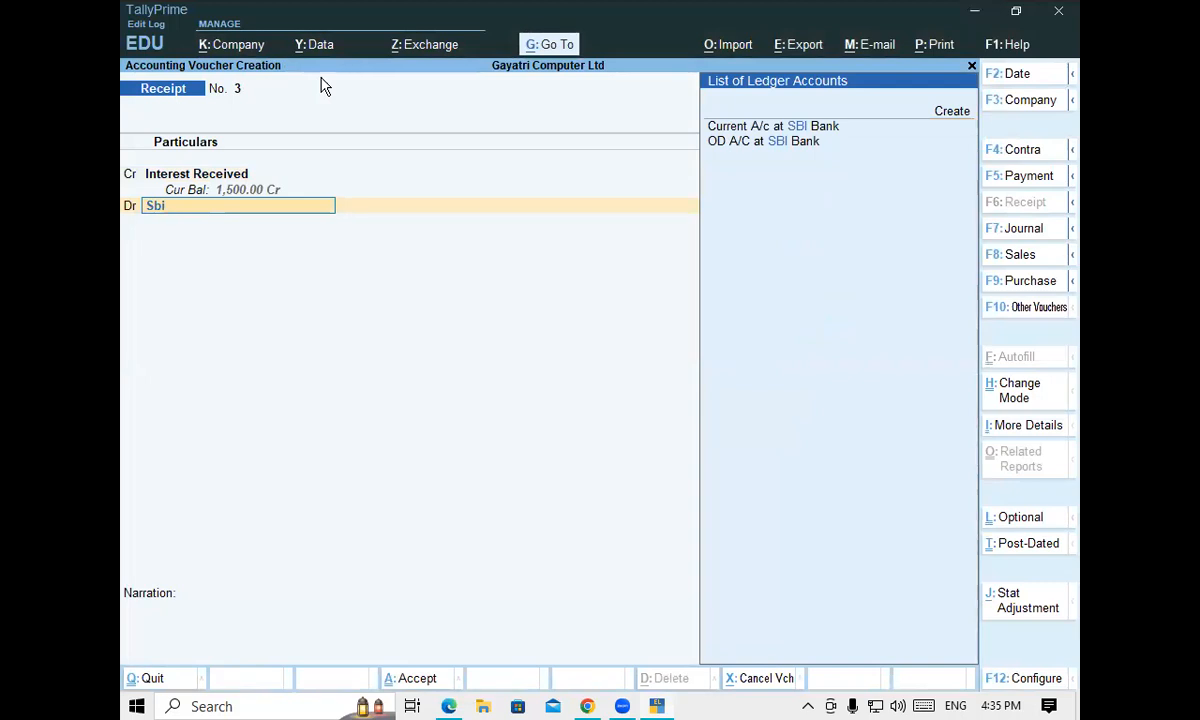
{"action": "key", "text": "Down"}
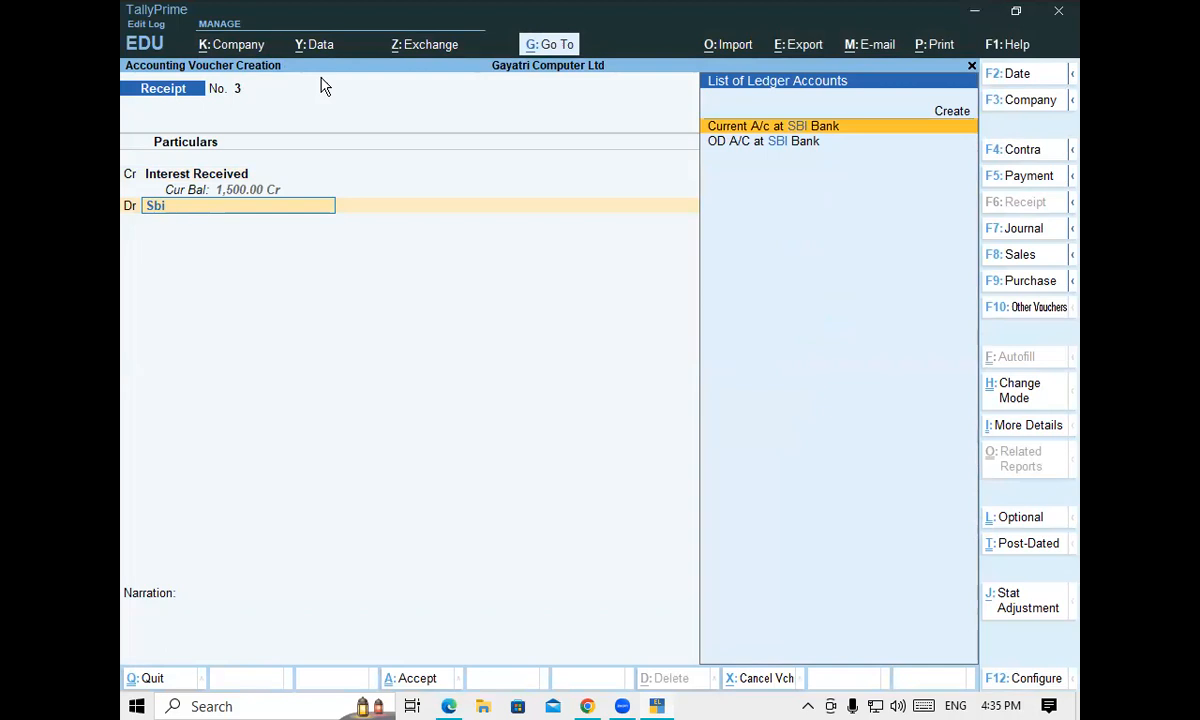
{"action": "key", "text": "Return"}
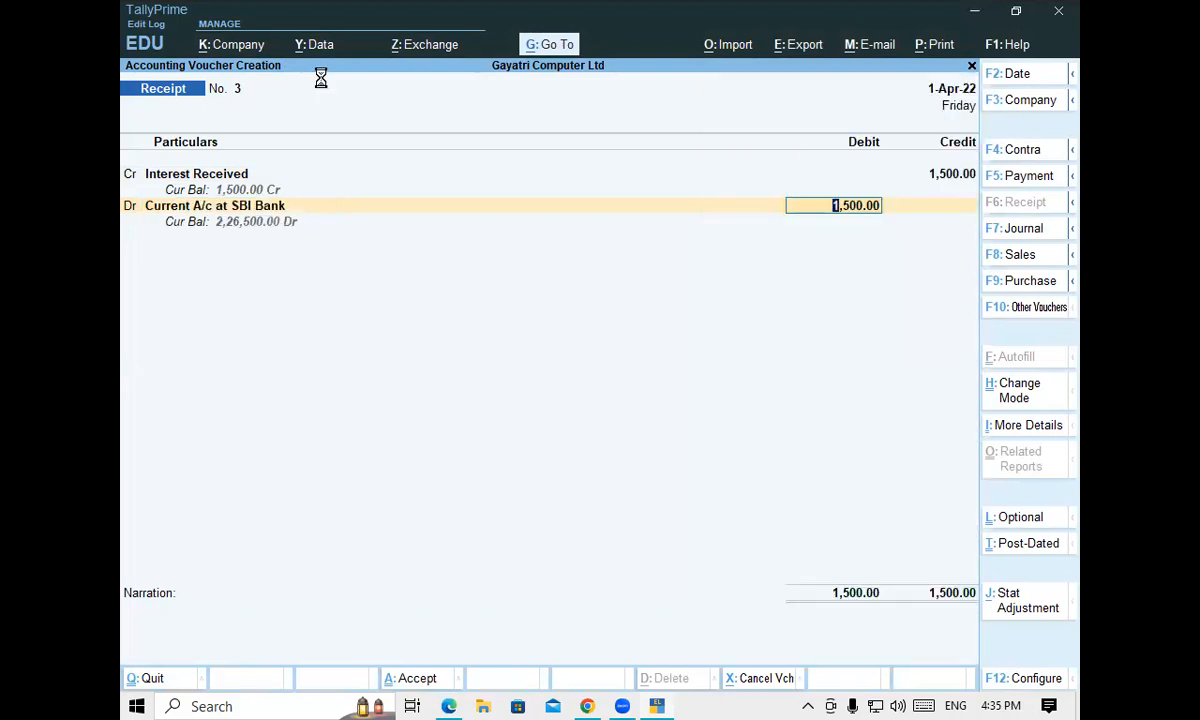
Accept the 1,500 debit with a Cheque/DD bank allocation, leaving instrument number and bank name blank, and save the voucher
{"action": "key", "text": "Return"}
{"action": "key", "text": "Return"}
{"action": "key", "text": "Return"}
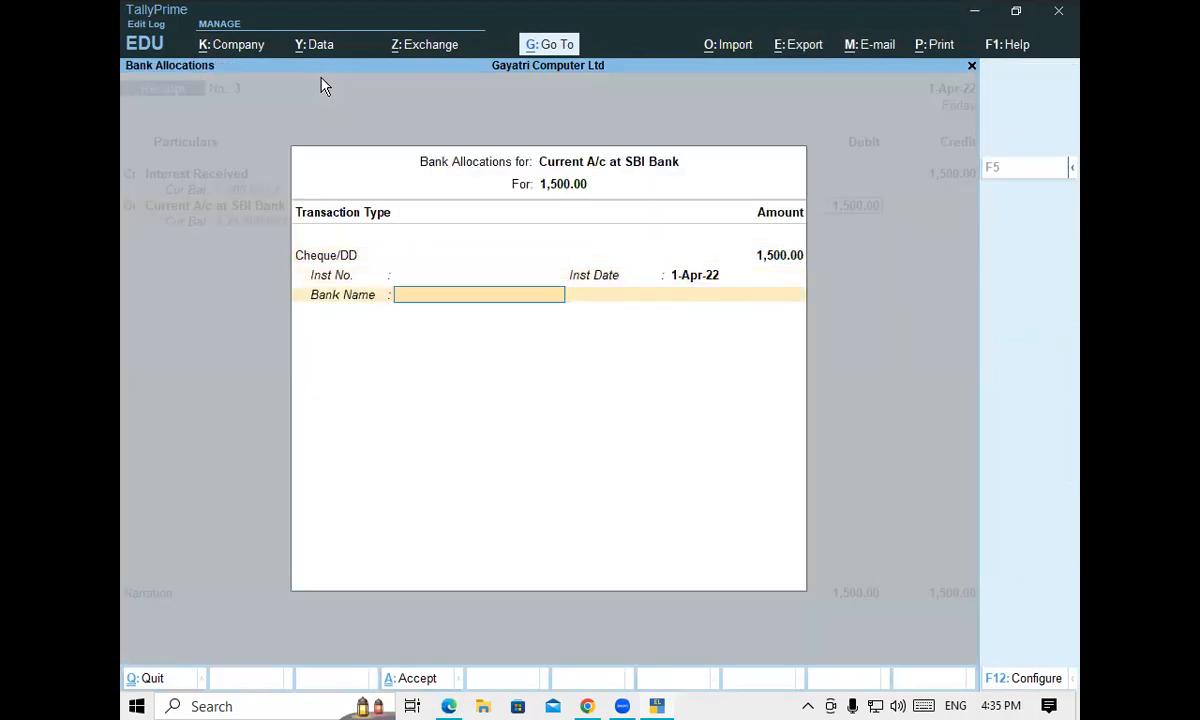
{"action": "key", "text": "Return"}
{"action": "key", "text": "Return"}
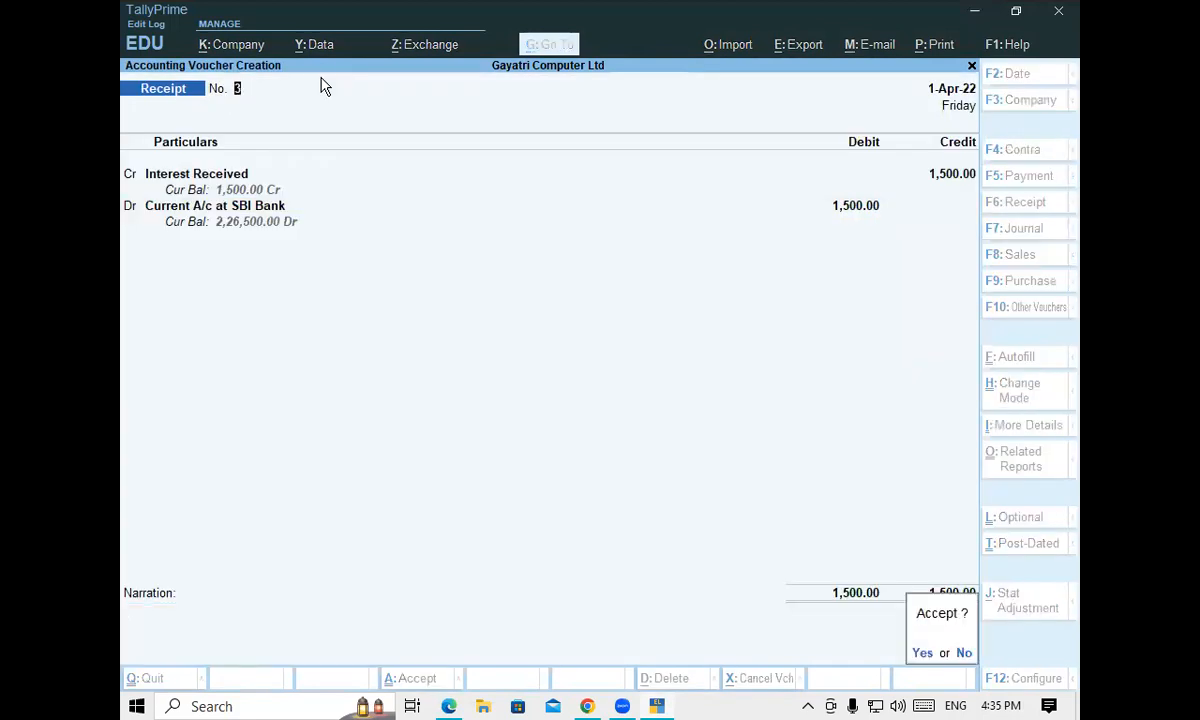
{"action": "key", "text": "Return"}
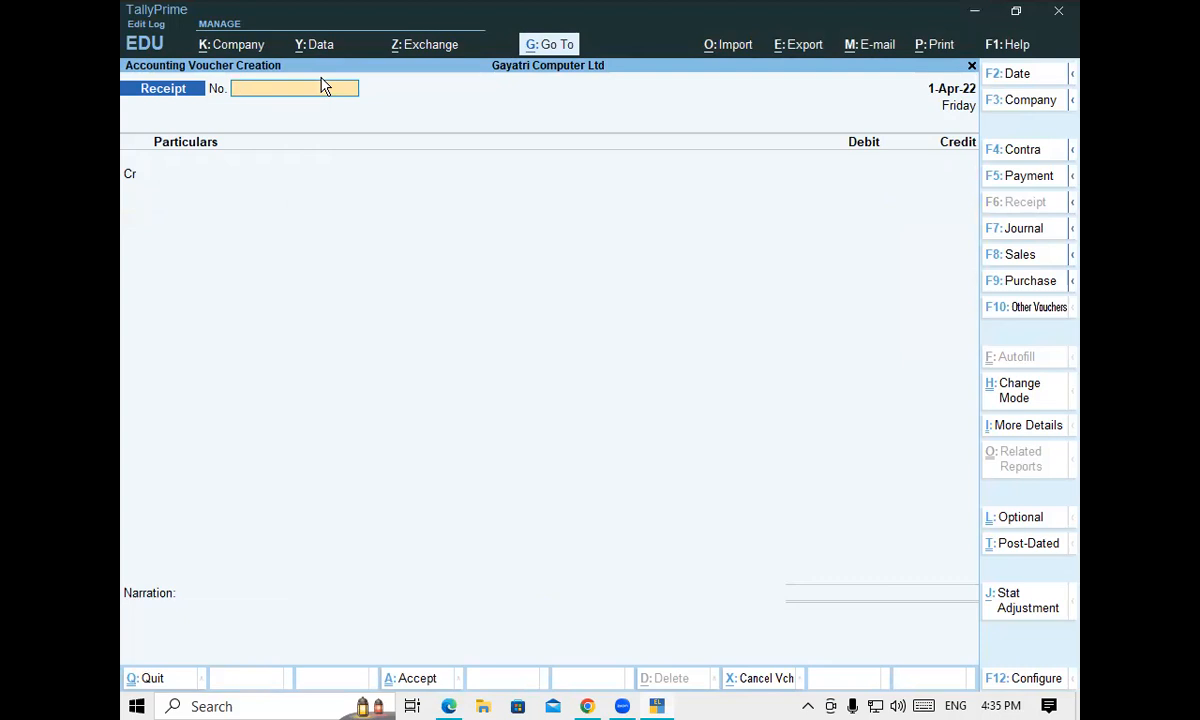
Leave the blank receipt voucher and open the Balance Sheet to review the effect of the recorded receipts
{"action": "key", "text": "Escape"}
{"action": "key", "text": "Return"}
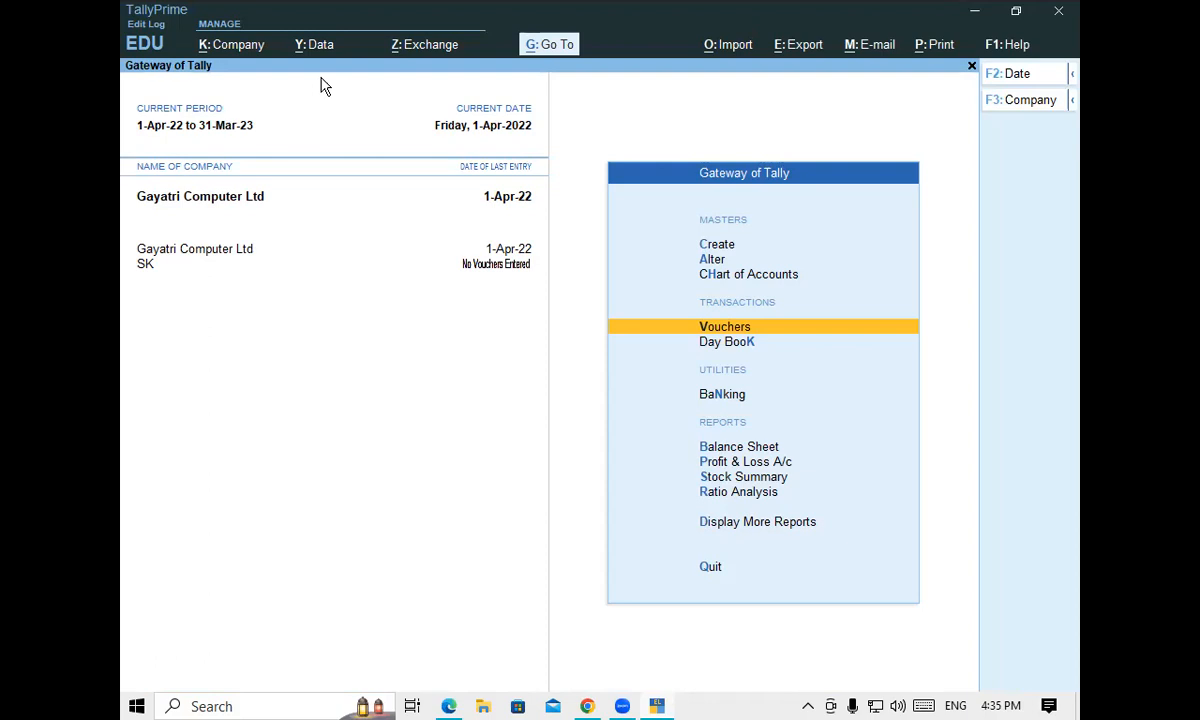
{"action": "key", "text": "b"}
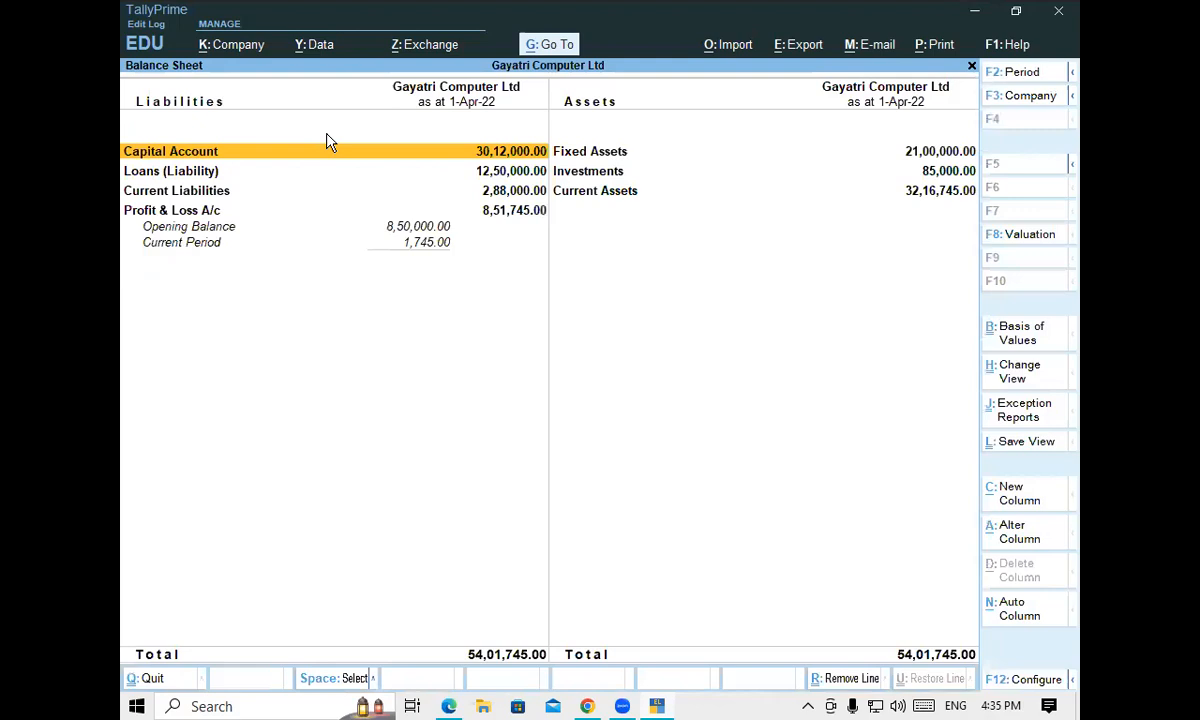